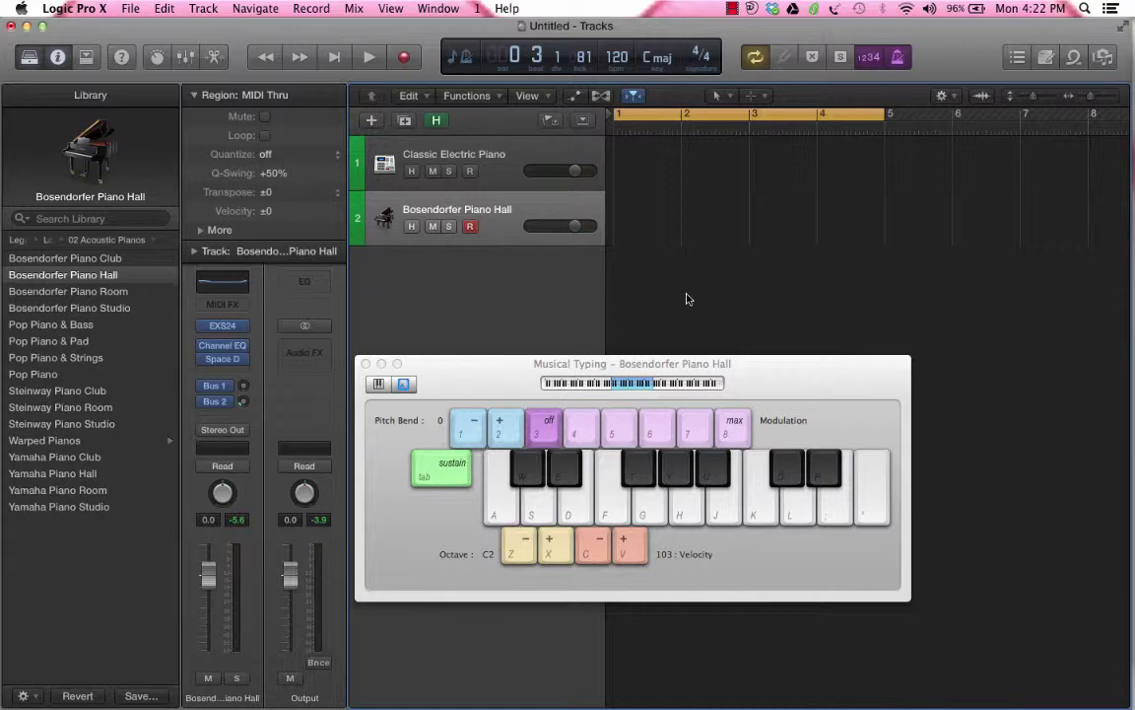
- Select the Classic Electric Piano track and audition its Ultrabeat drum sounds with a few Musical Typing notes
click(454, 157)
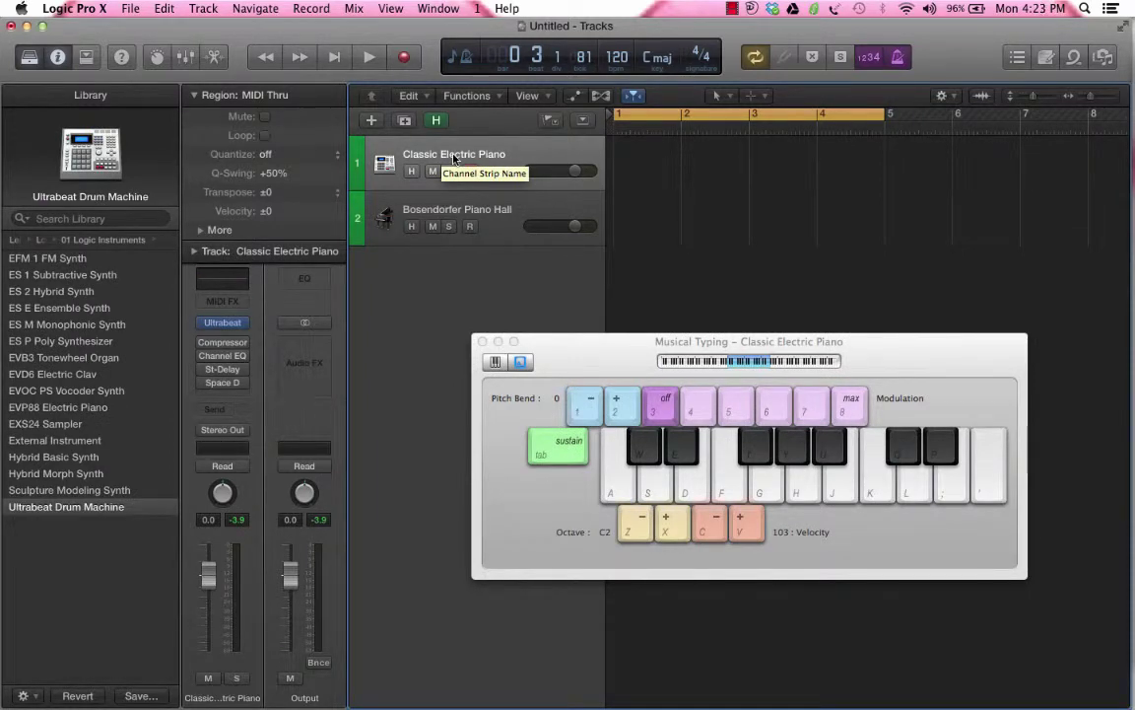
key(d)
key(f)
key(d)
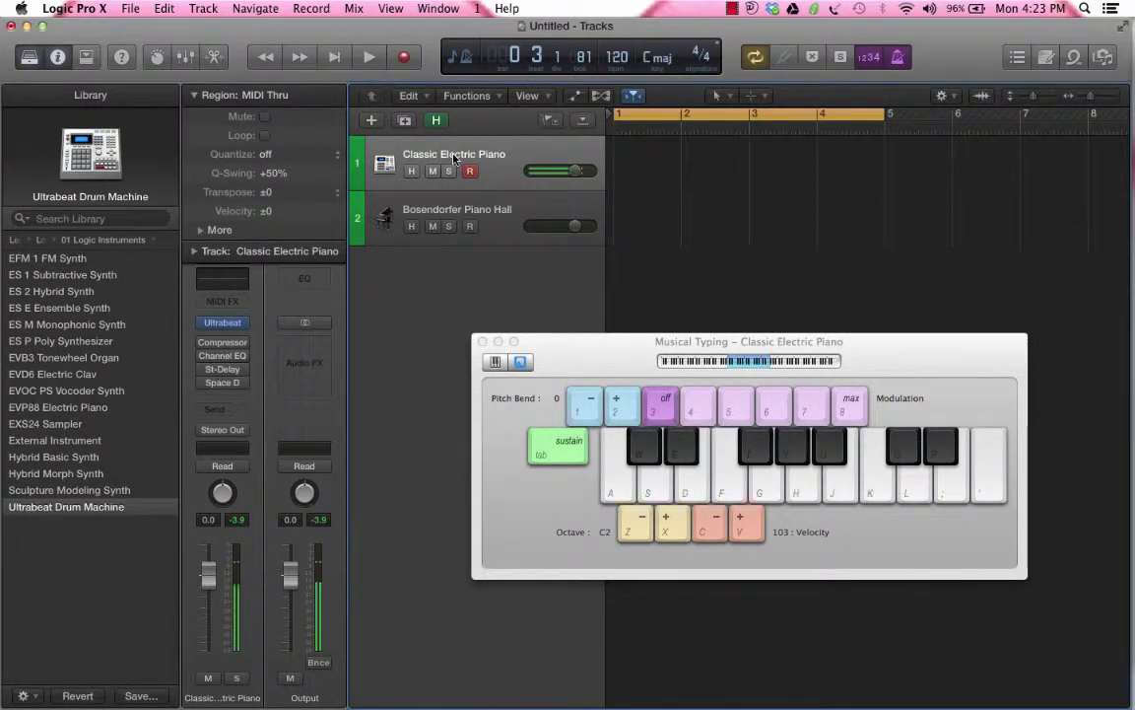
- Rename the Classic Electric Piano track as "ultrabeat drum"
double_click(454, 155)
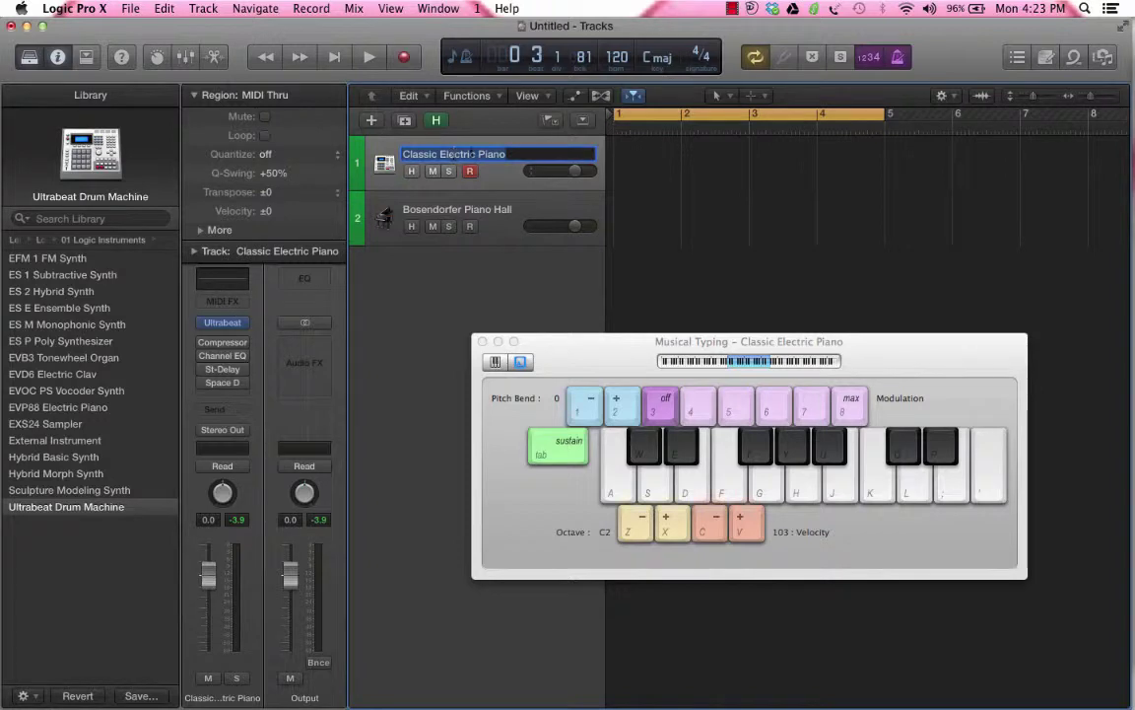
key(BackSpace)
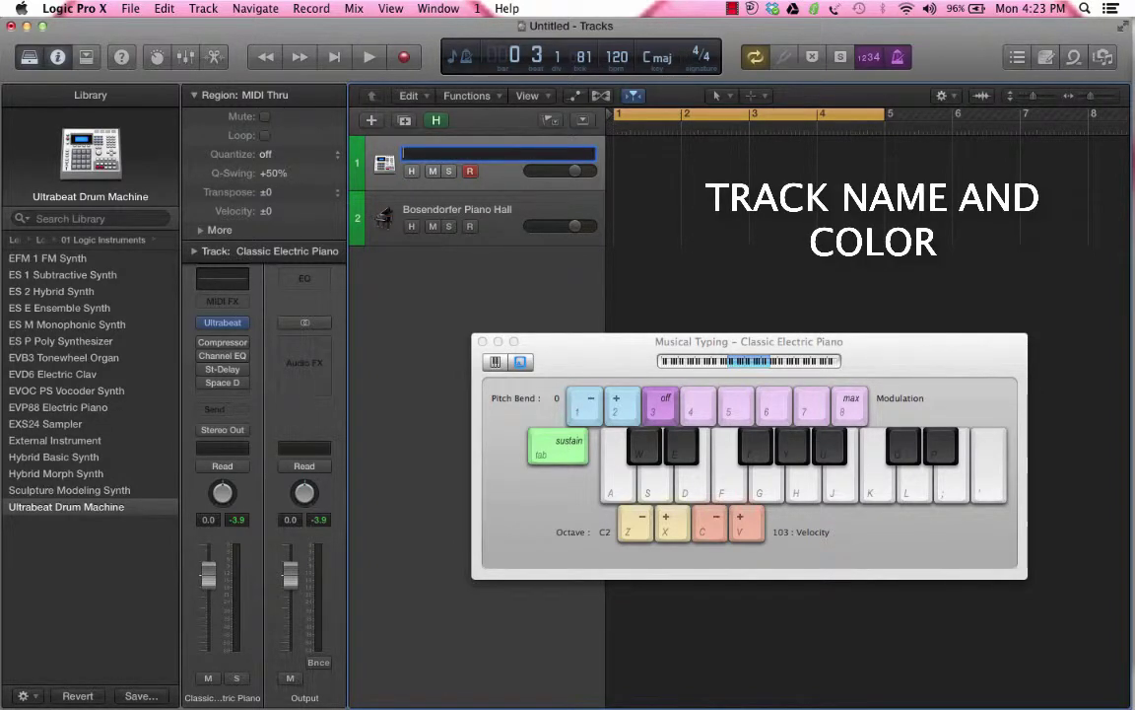
text(ultrabeat dru)
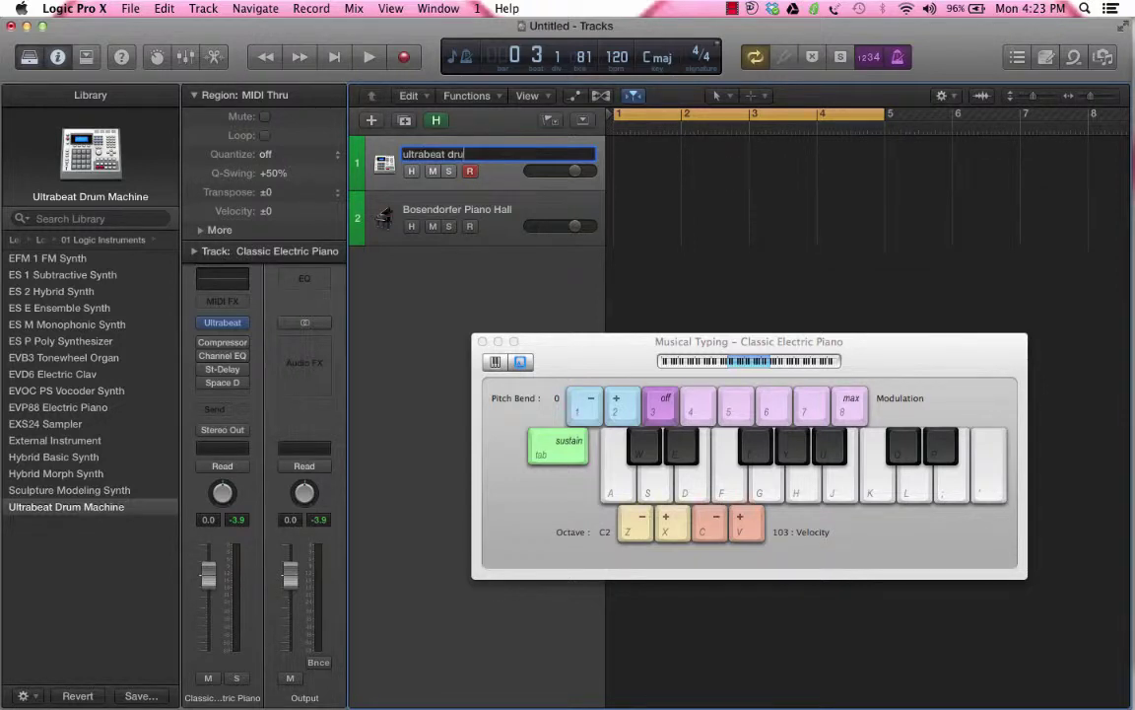
text(m)
key(Return)
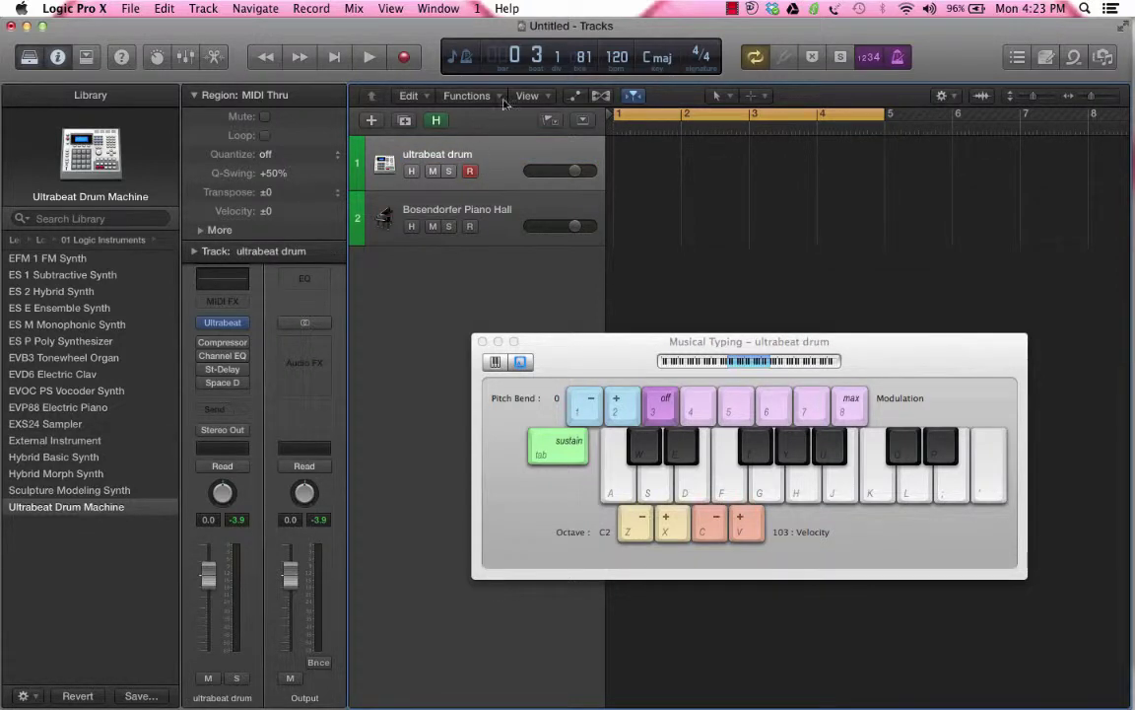
- Assign a red track color to the ultrabeat drum track and hide the Musical Typing keyboard
right_click(359, 166)
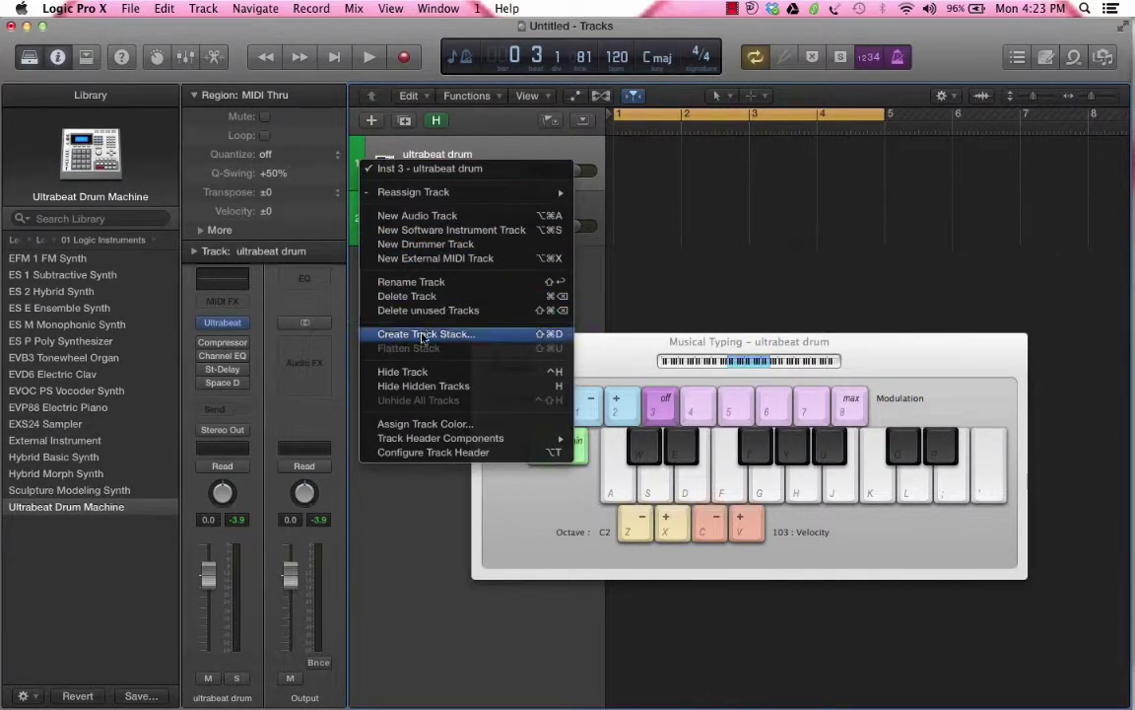
click(422, 426)
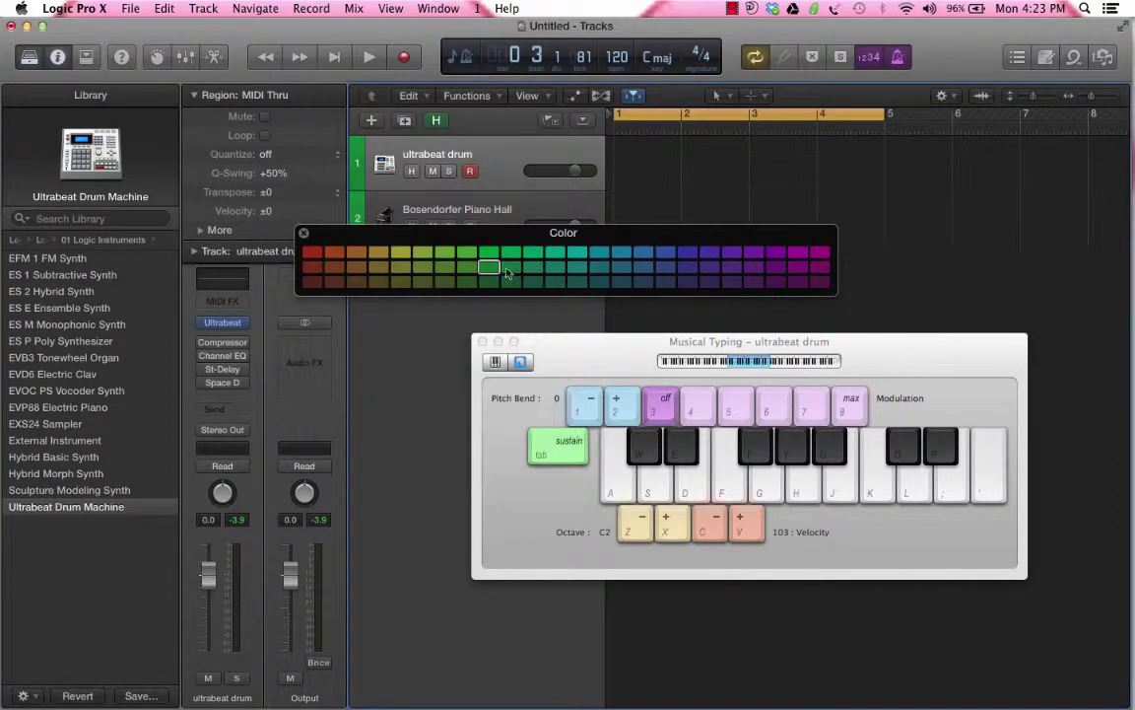
click(313, 257)
click(277, 216)
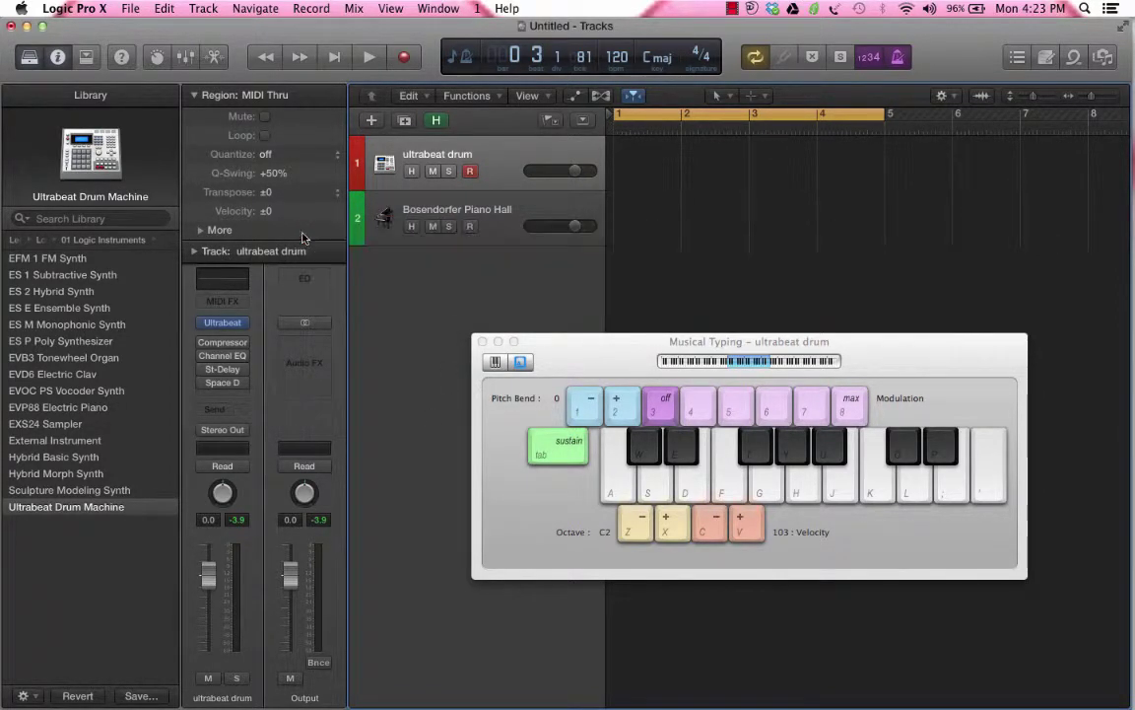
key(super+k)
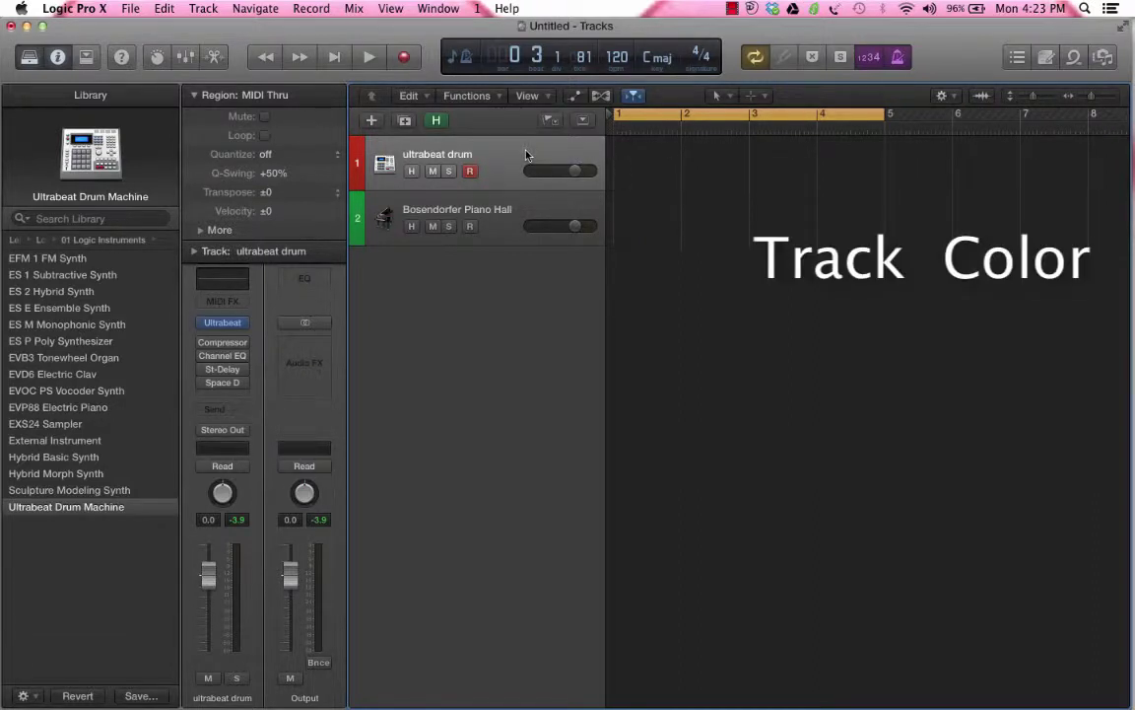
- Record a four-bar drum pattern on the ultrabeat drum track, playing three alternating drum sounds with Musical Typing
key(super+k)
key(r)
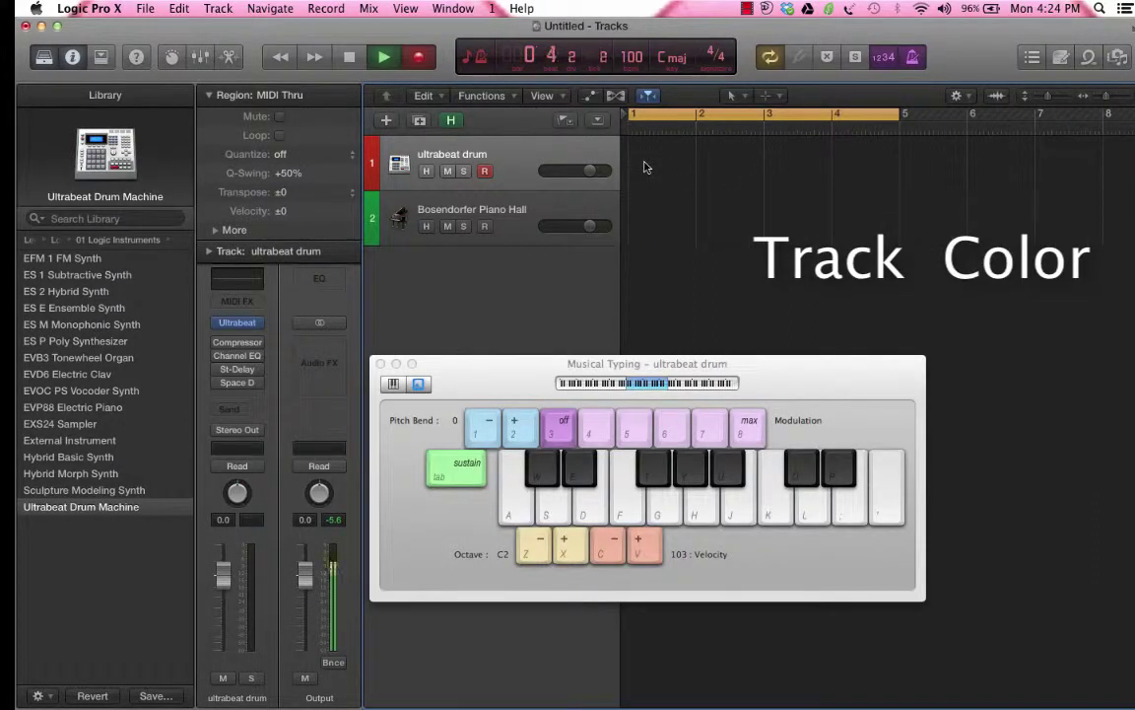
key(f)
key(s)
key(f)
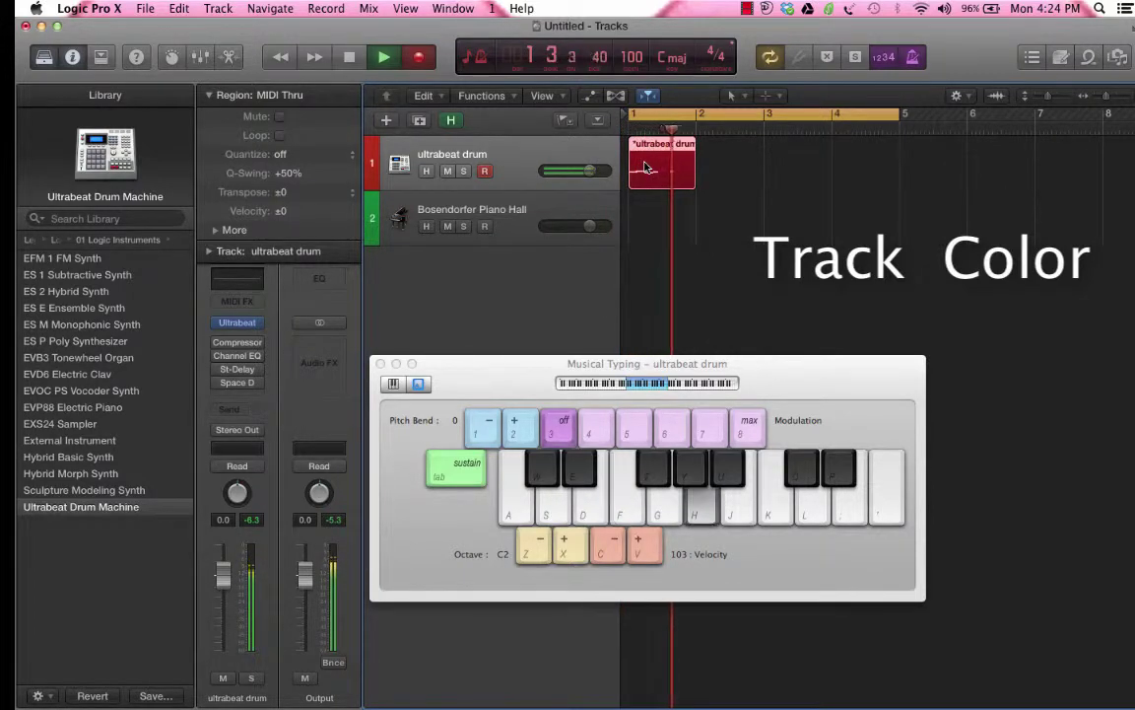
key(s)
key(f)
key(h)
key(s)
key(f)
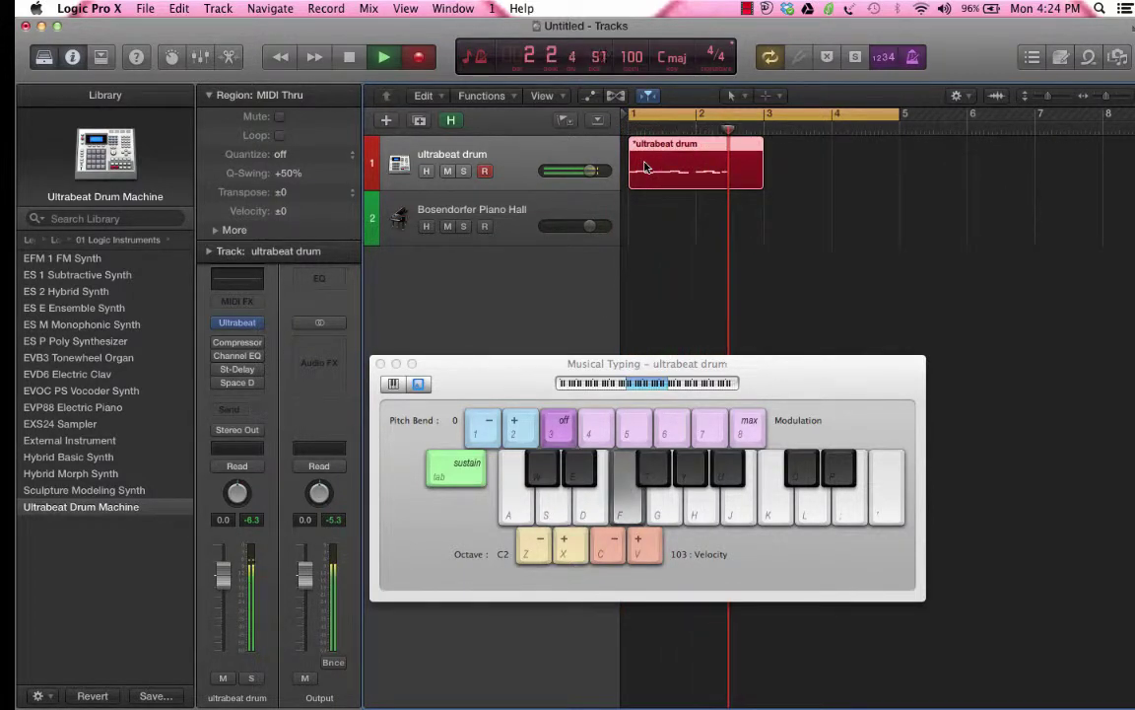
key(h)
key(s)
key(f)
key(f)
key(s)
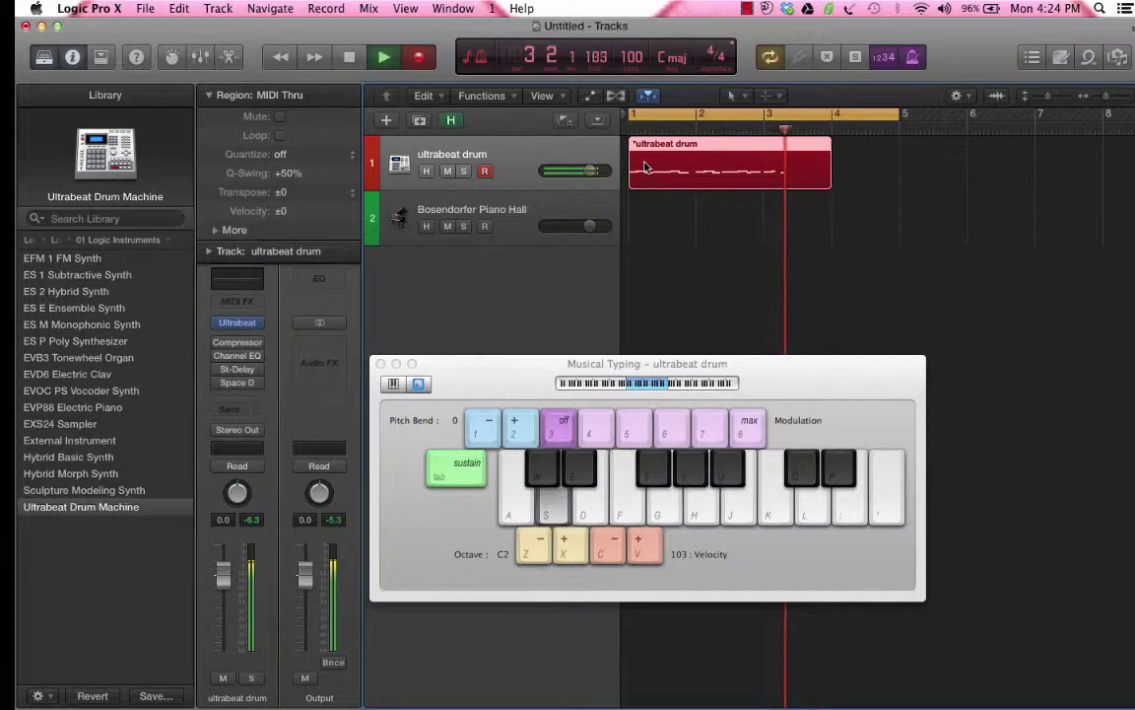
key(f)
key(s)
key(f)
key(s)
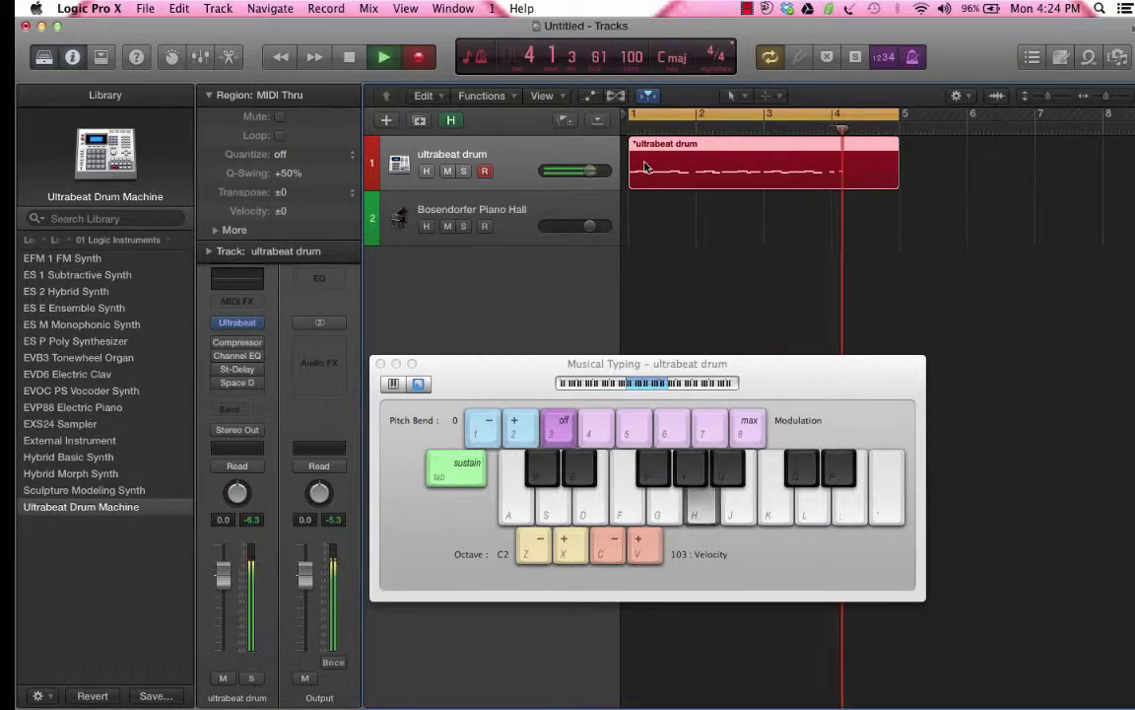
key(f)
key(s)
key(s)
key(f)
key(s)
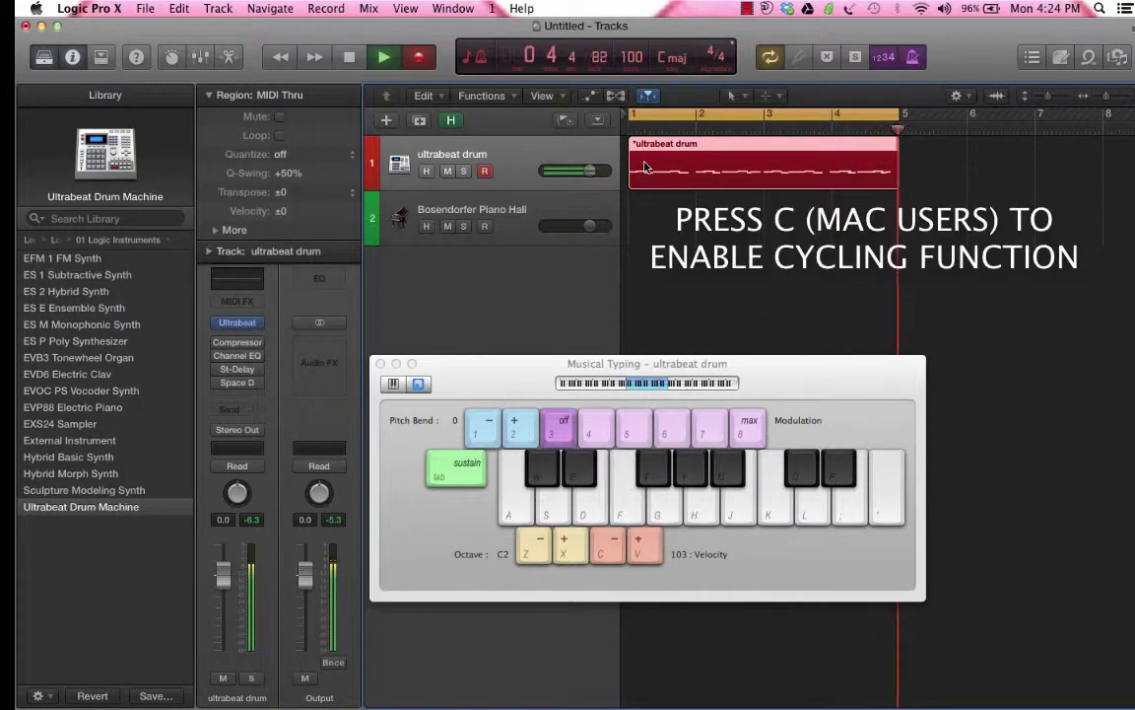
key(h)
key(space)
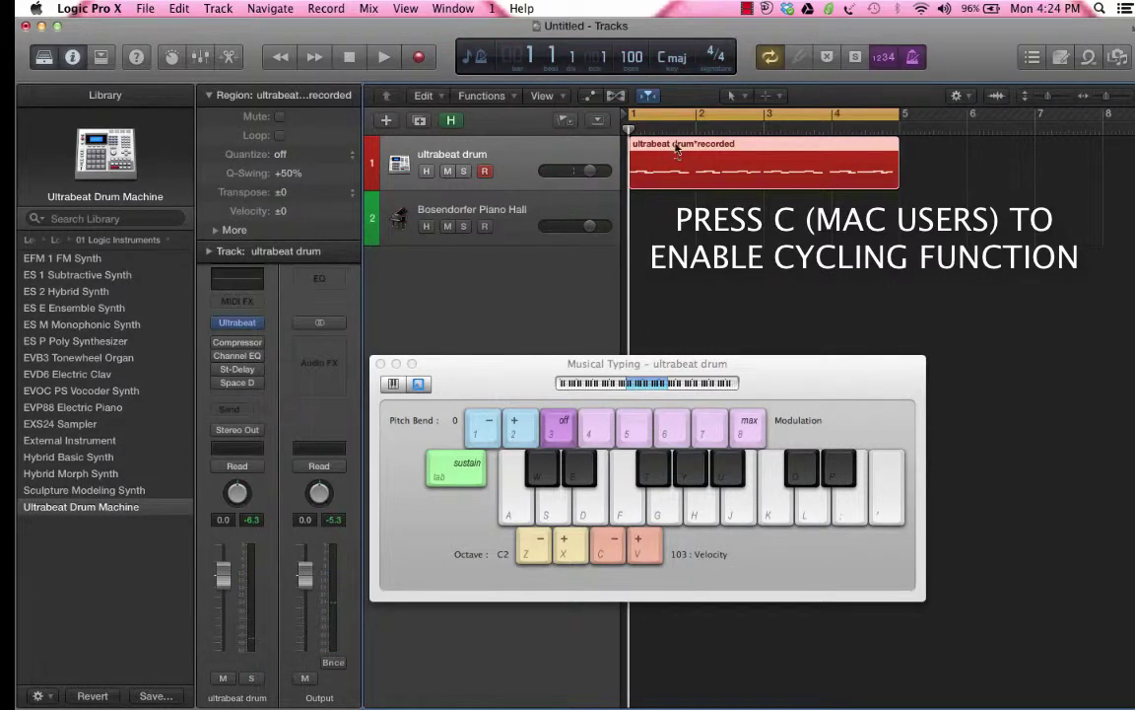
- Select the Bosendorfer Piano Hall track and play back the recorded drum region through the cycle range
click(495, 207)
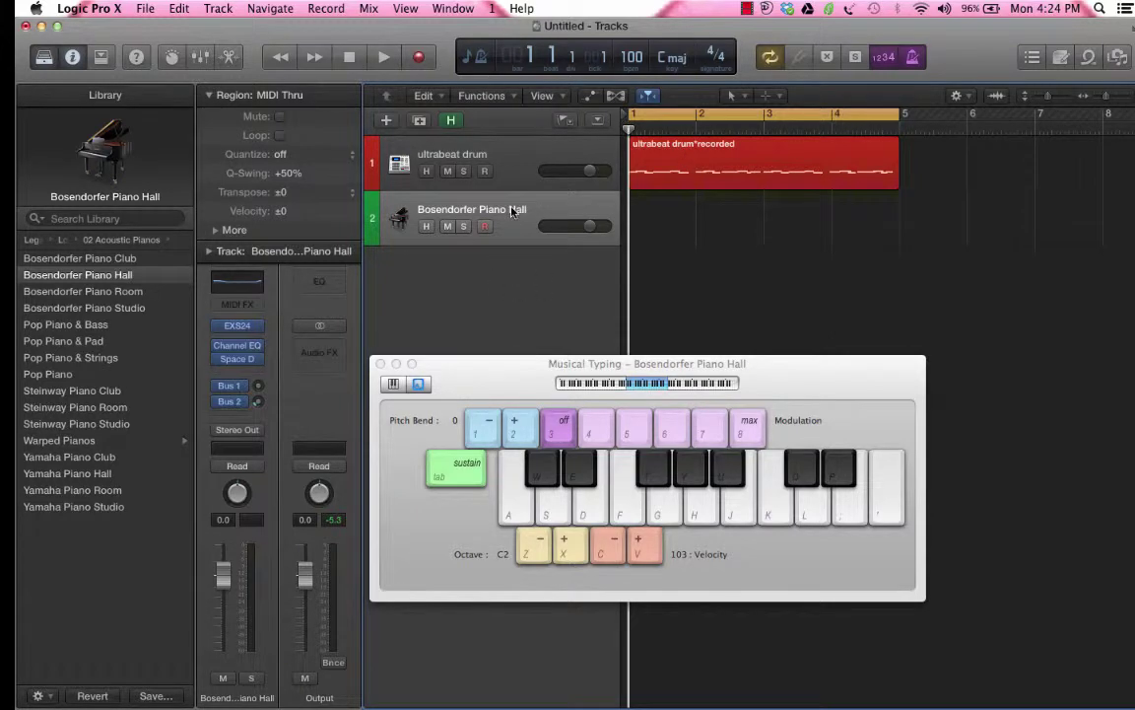
key(space)
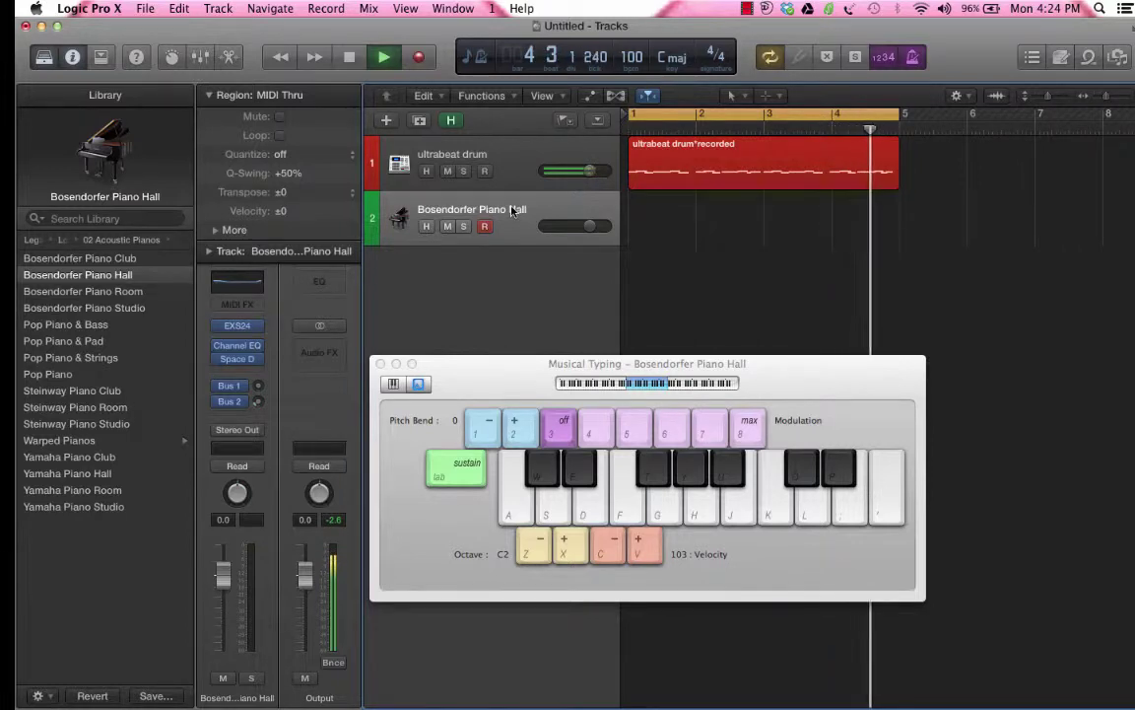
key(space)
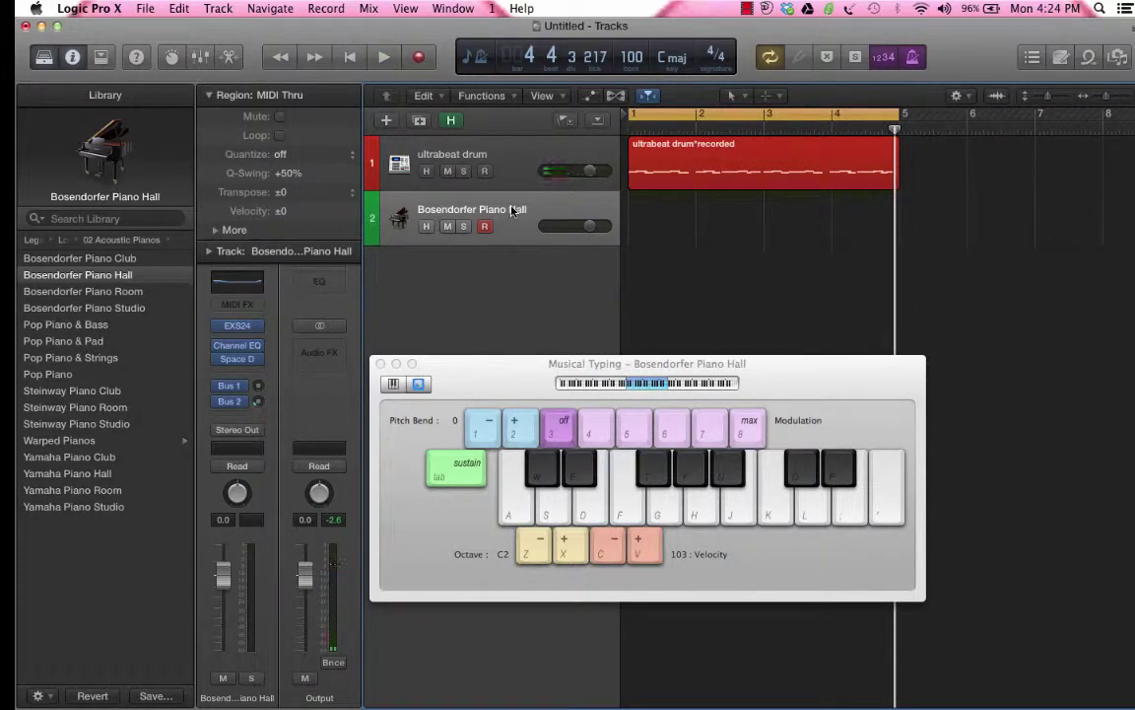
- Show the Piano Roll with Musical Typing, the Inspector and the Library hidden, and choose Smart as its snap value
key(super+k)
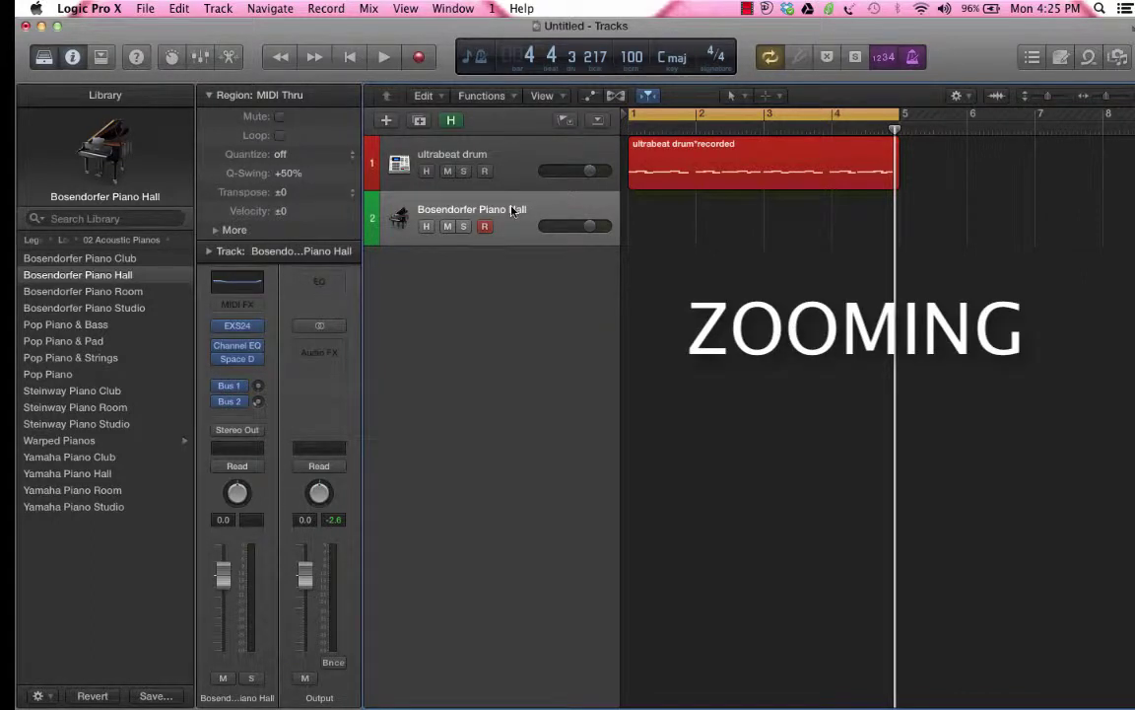
key(p)
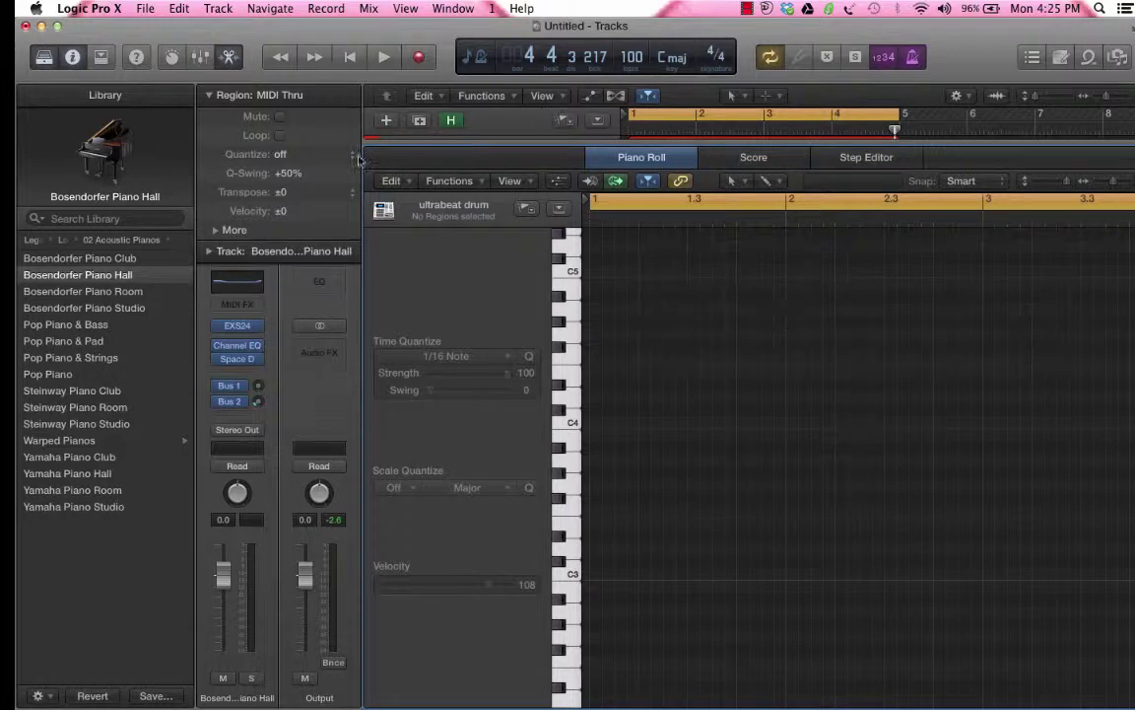
key(i)
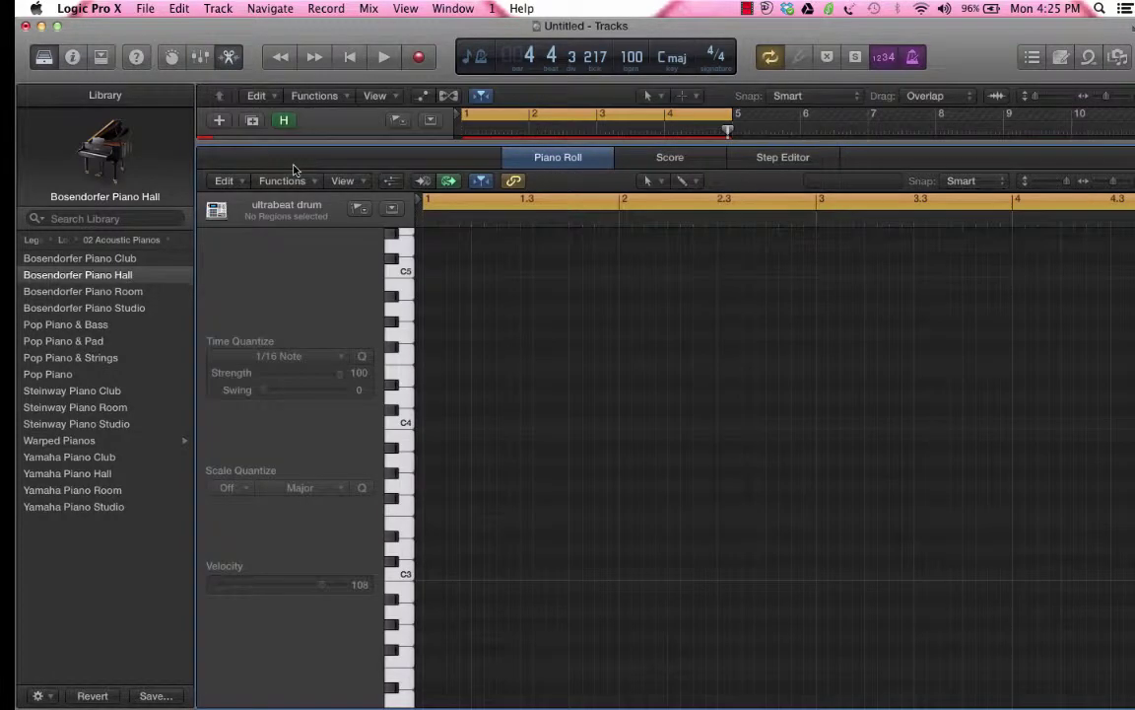
key(y)
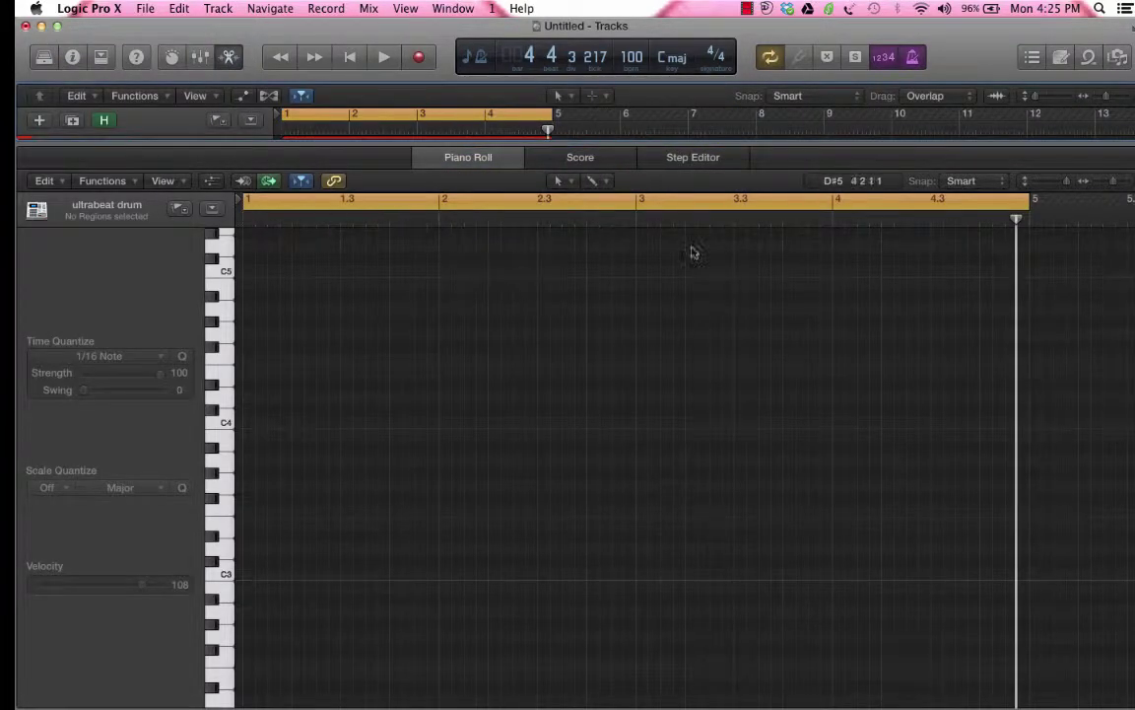
click(996, 184)
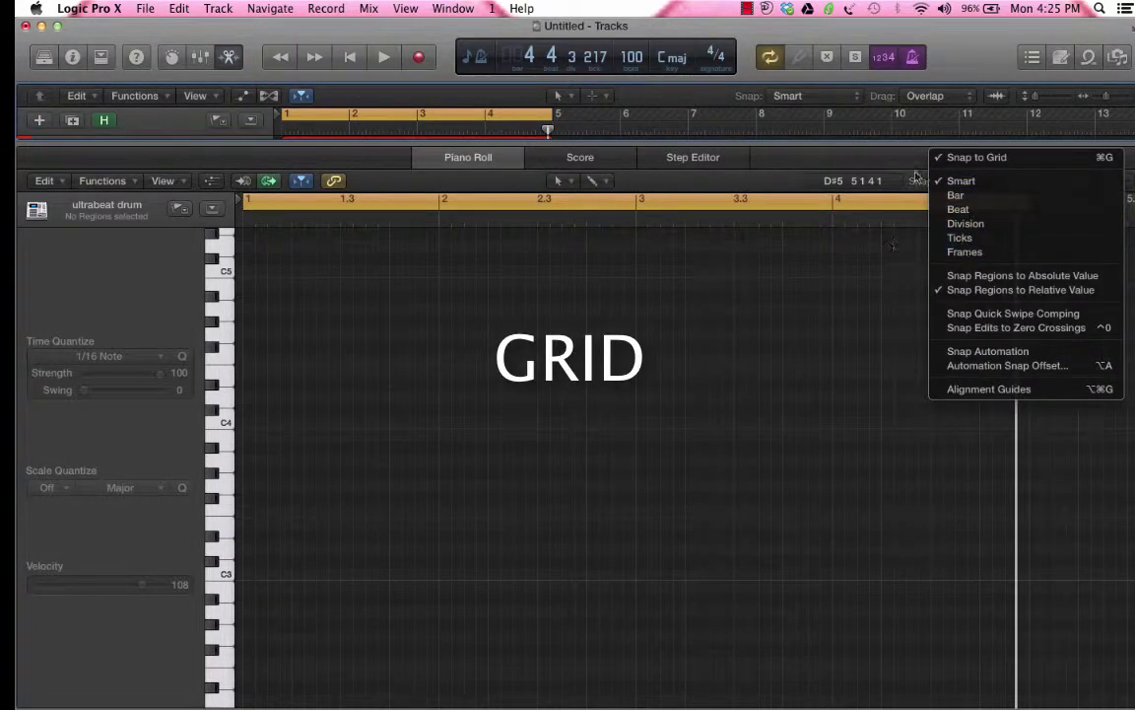
click(966, 180)
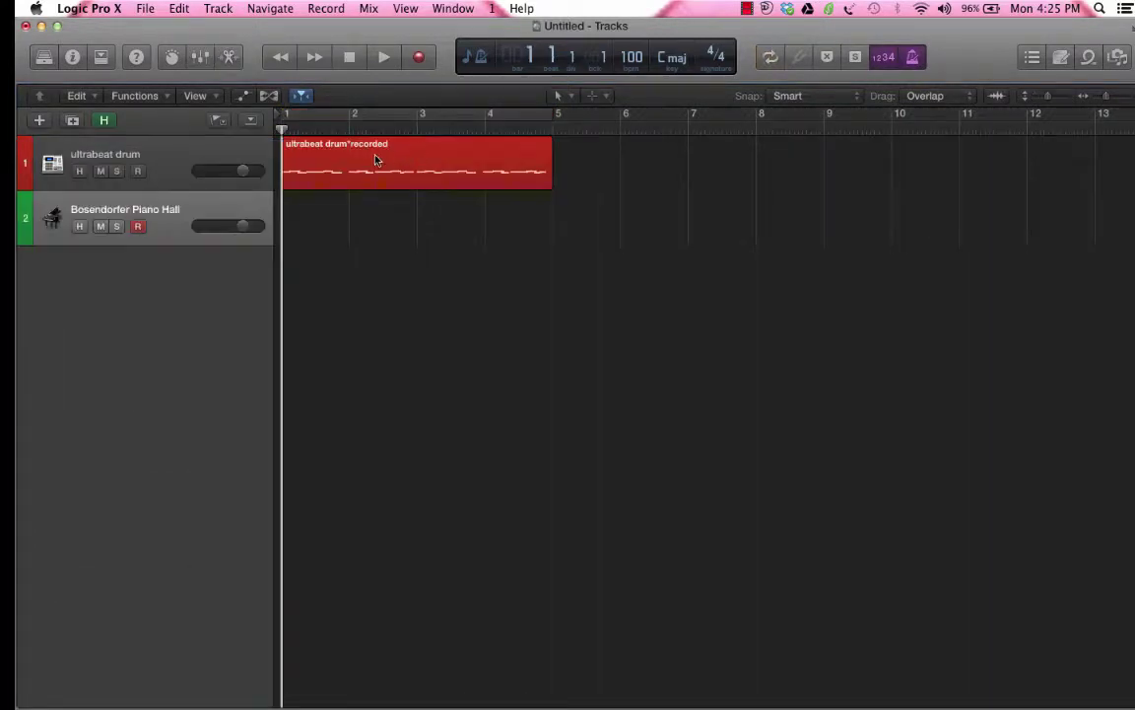
- Open the recorded drum region in the Piano Roll and time-quantize all of its notes to 1/16 Note
double_click(374, 160)
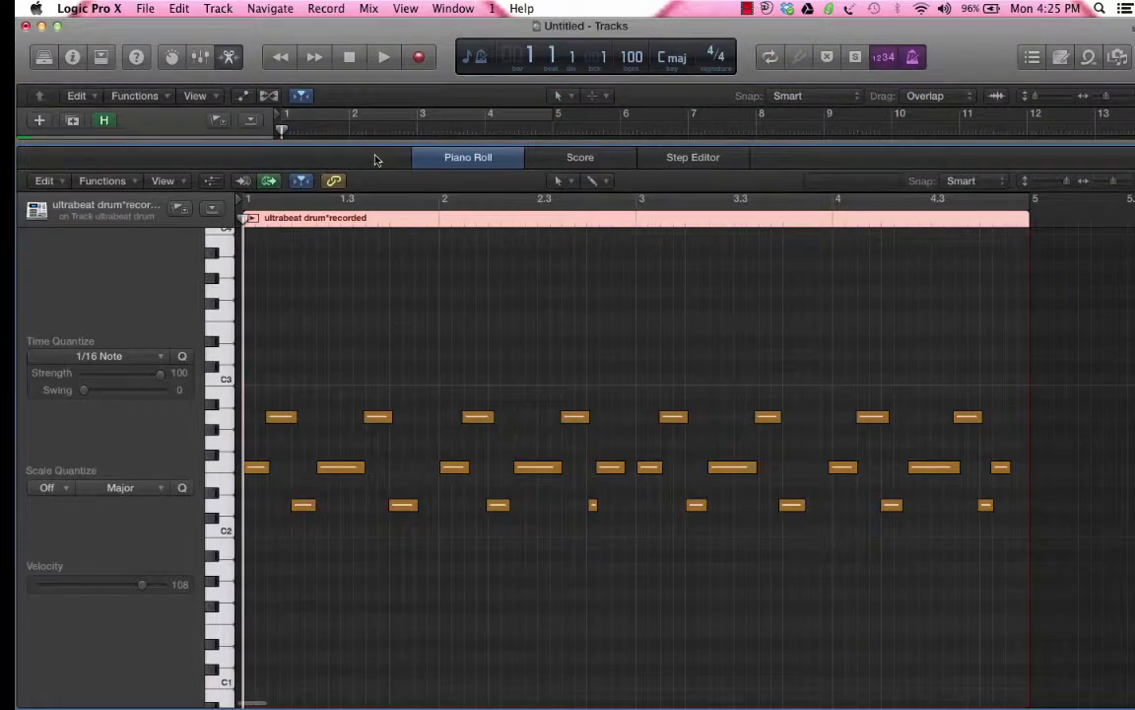
key(super+a)
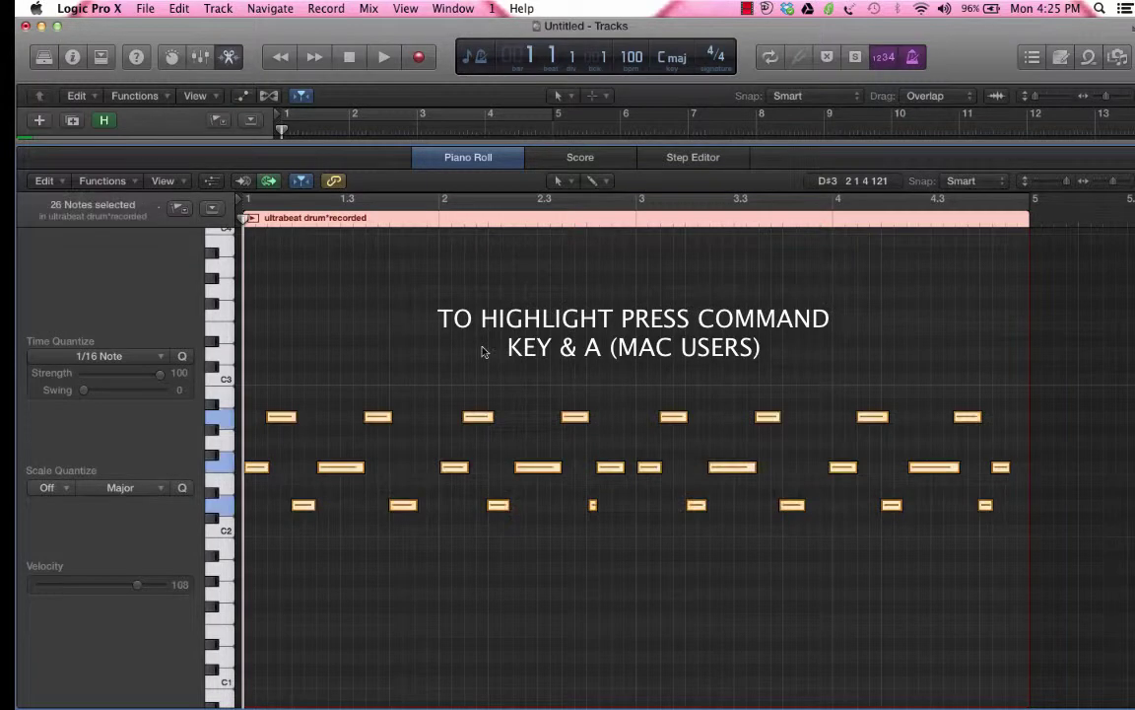
click(136, 361)
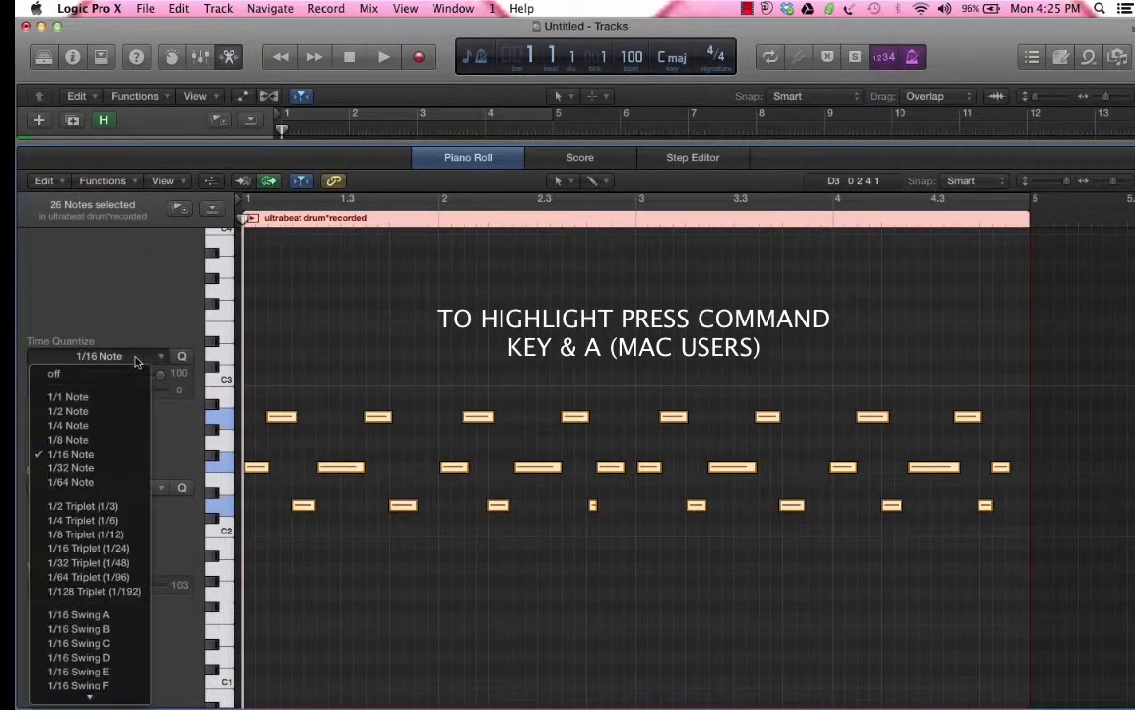
click(90, 454)
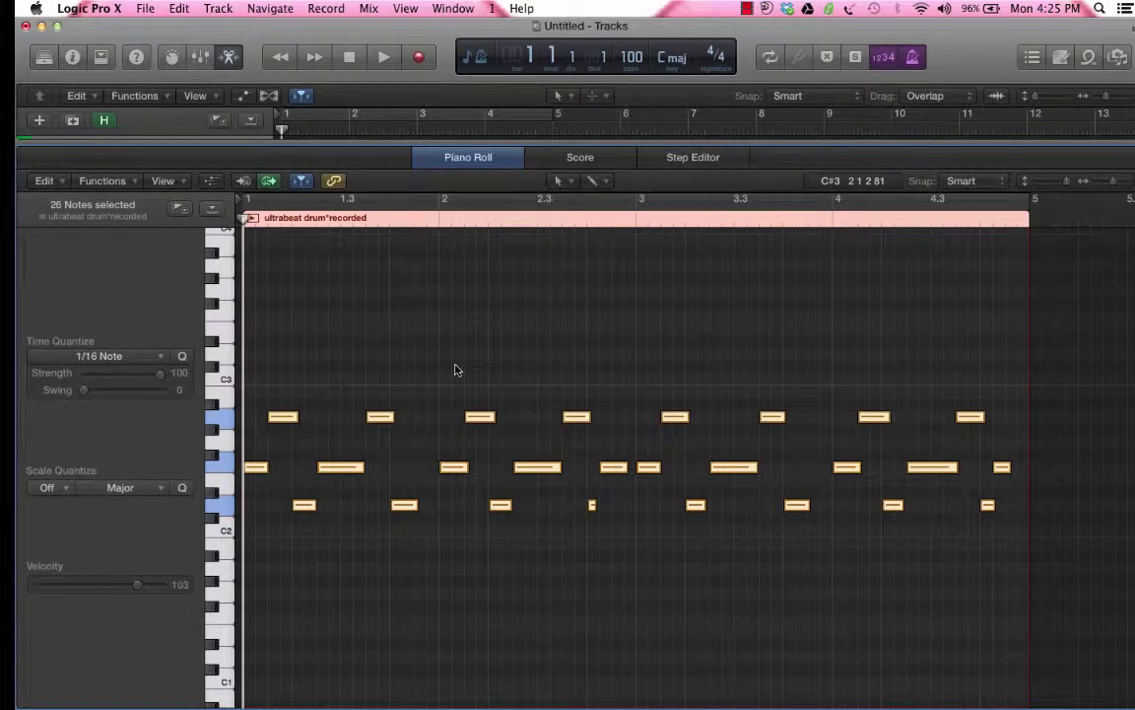
- Play back the quantized drum notes, then close the Piano Roll editor
key(space)
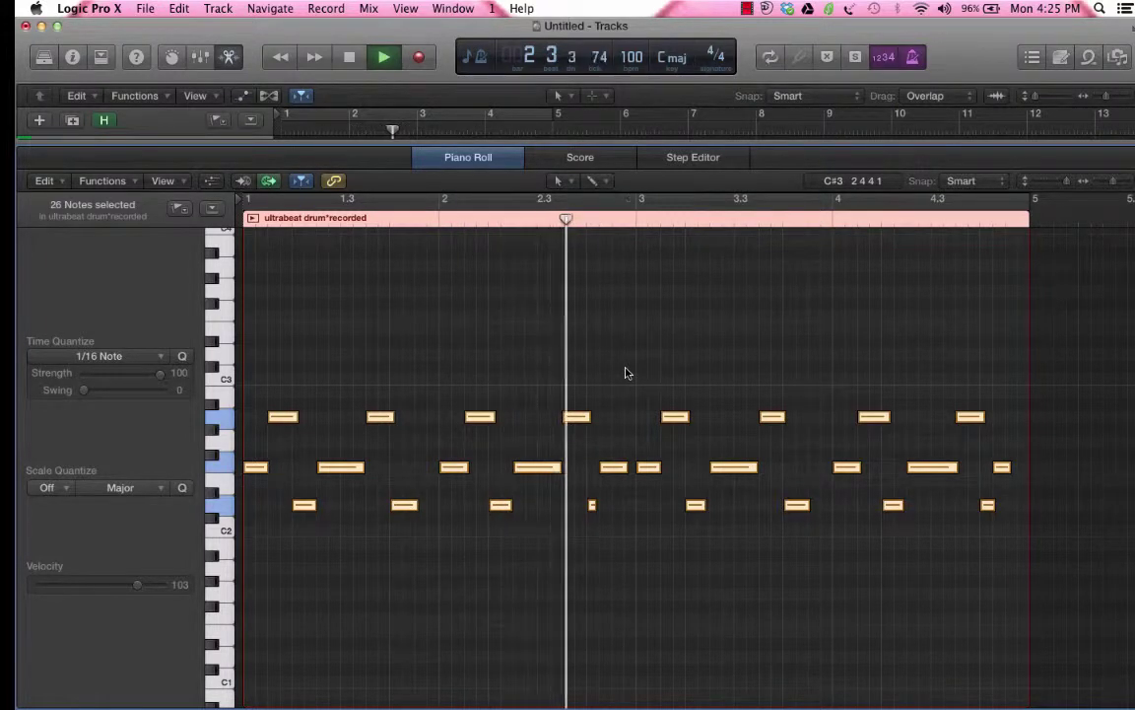
key(space)
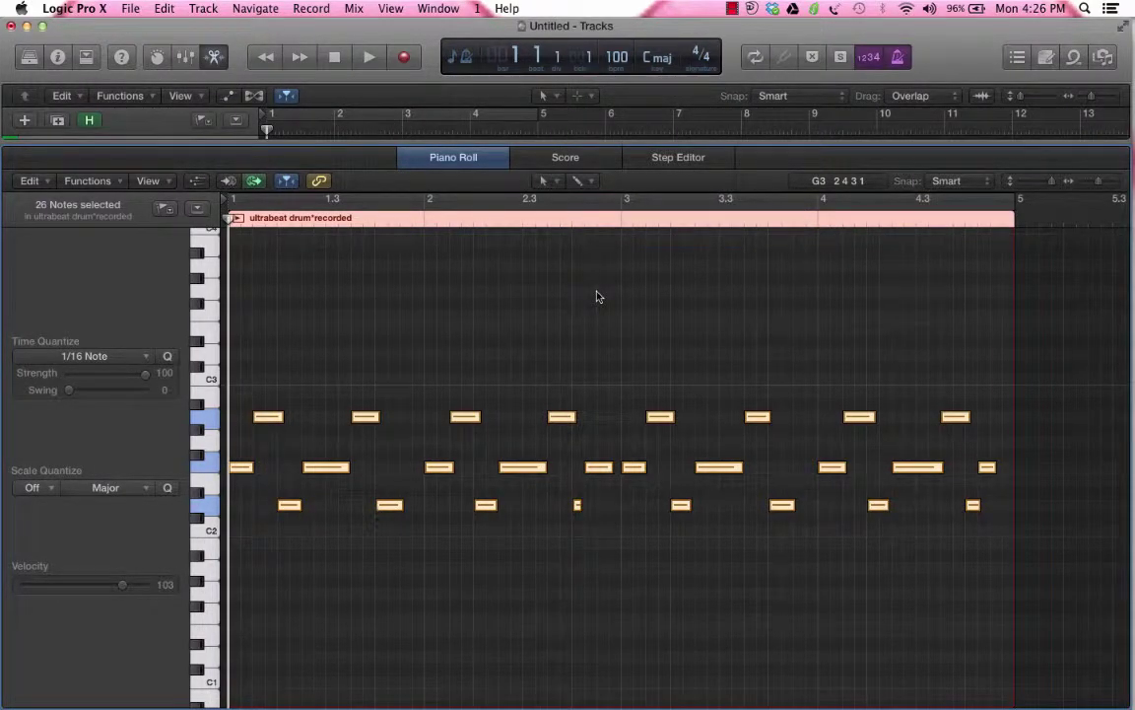
key(e)
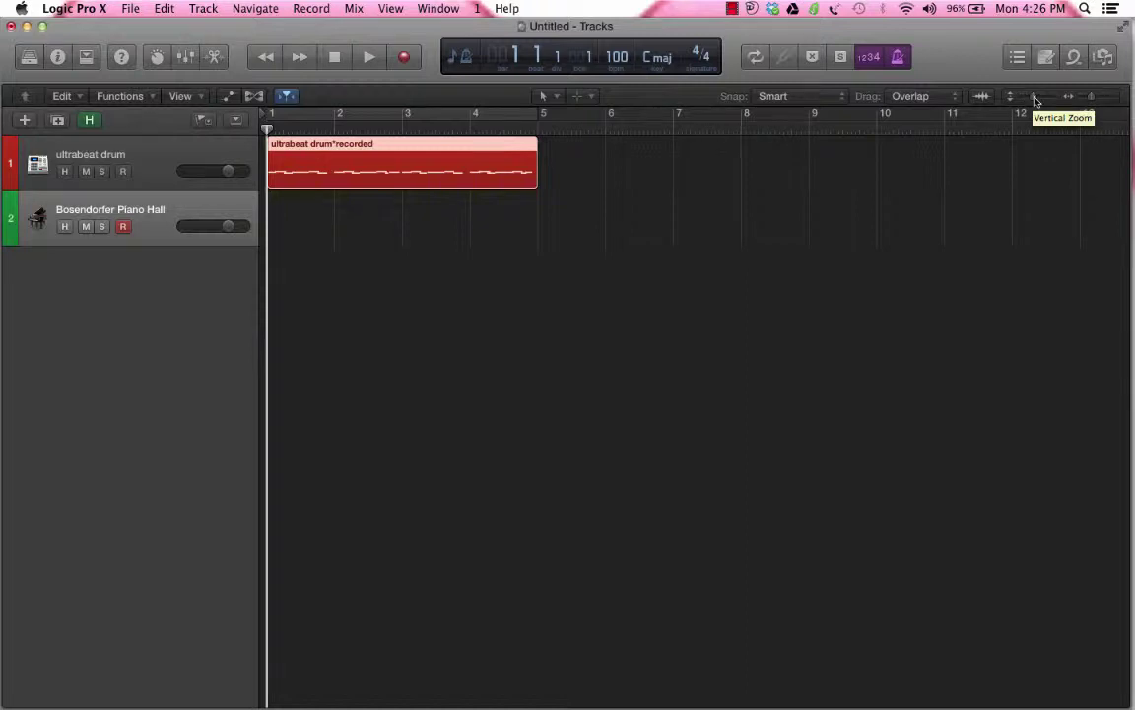
- Increase the vertical zoom of the tracks and zoom the timeline out horizontally to fit the whole arrangement
drag(1035, 99, 1113, 100)
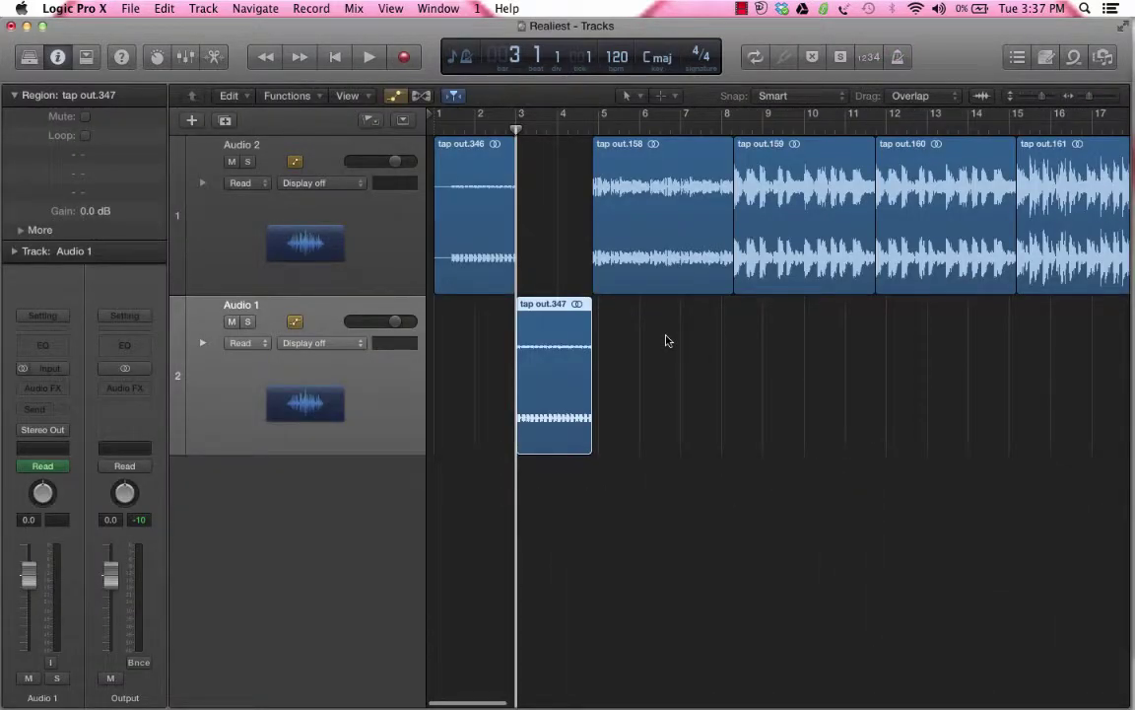
key(super+Left)
key(super+Left)
key(super+Left)
key(super+Left)
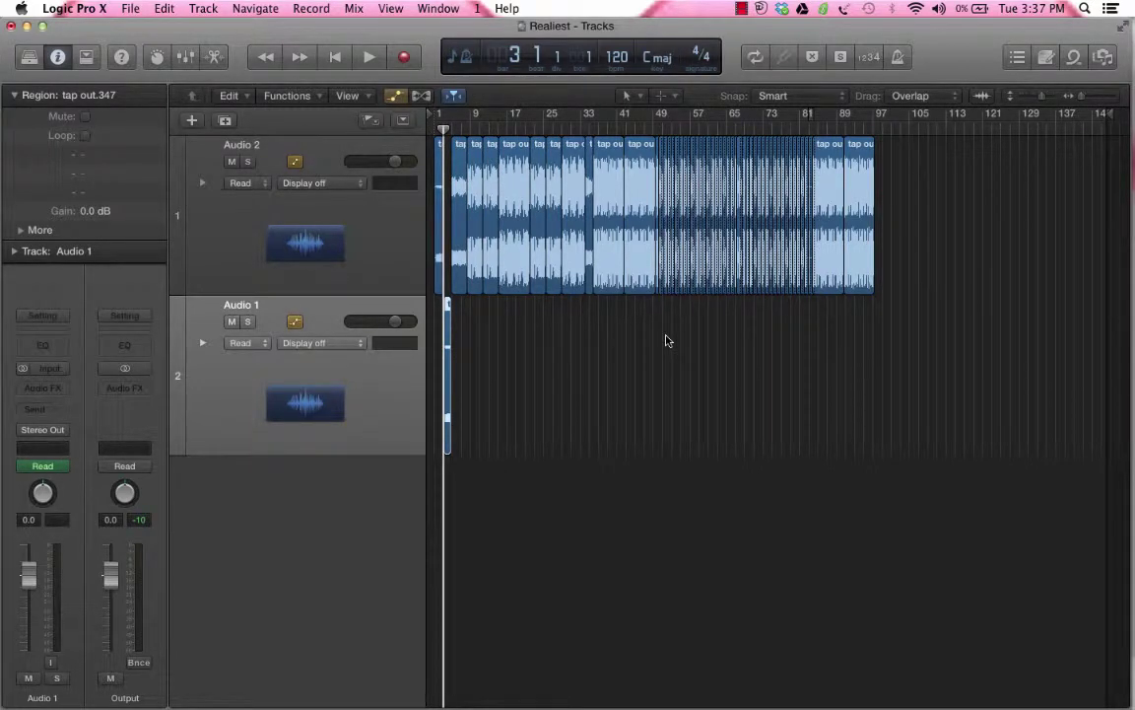
- Move the tap out.158 region from the Audio 2 track down to Audio 1 and back again
key(super+Right)
key(super+Right)
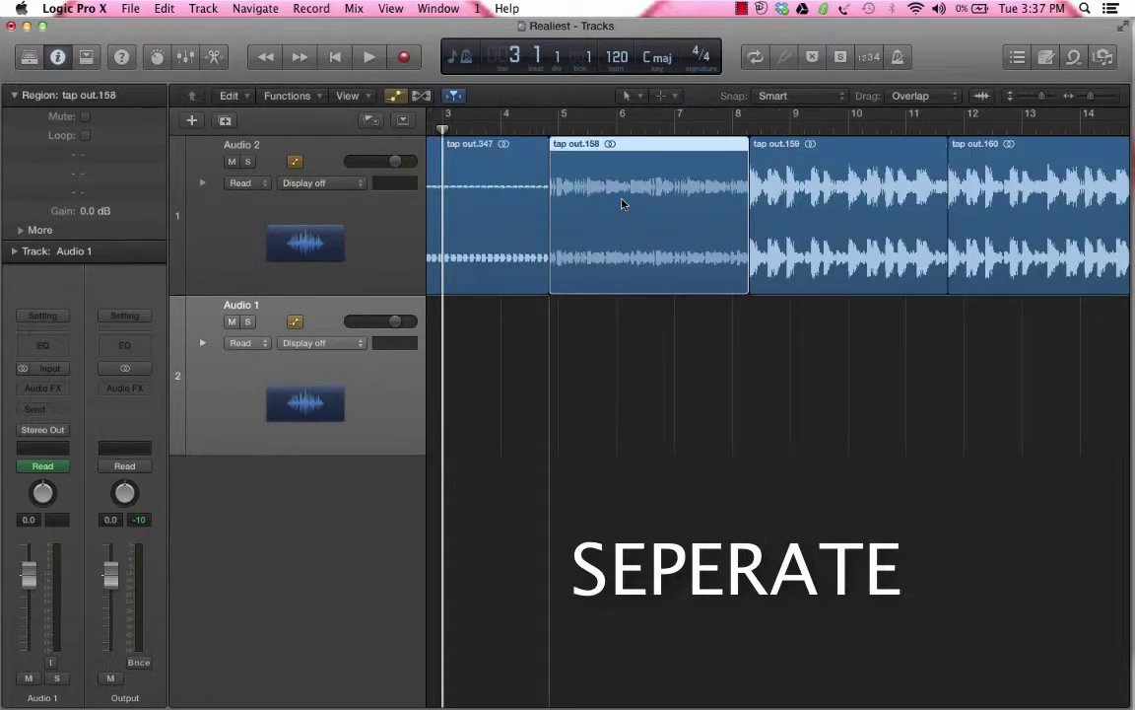
drag(620, 203, 615, 326)
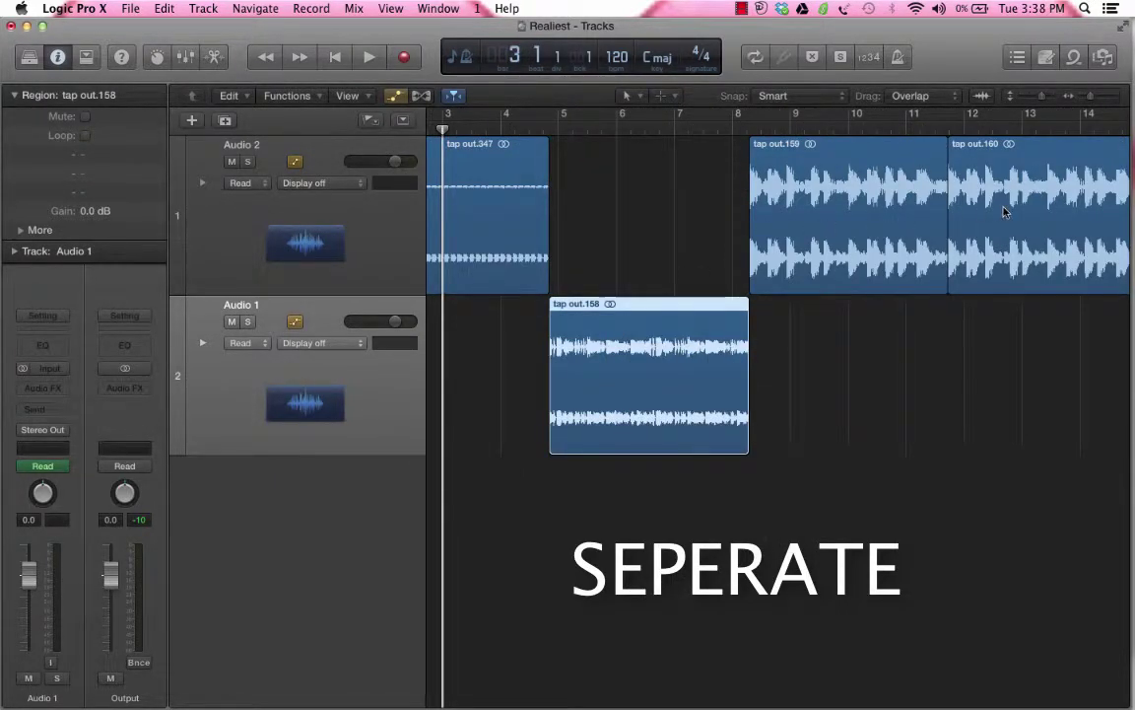
drag(664, 306, 665, 208)
- Split the tap out.158 region at position 6 3 1 1 and move both halves down to the Audio 1 track
click(645, 131)
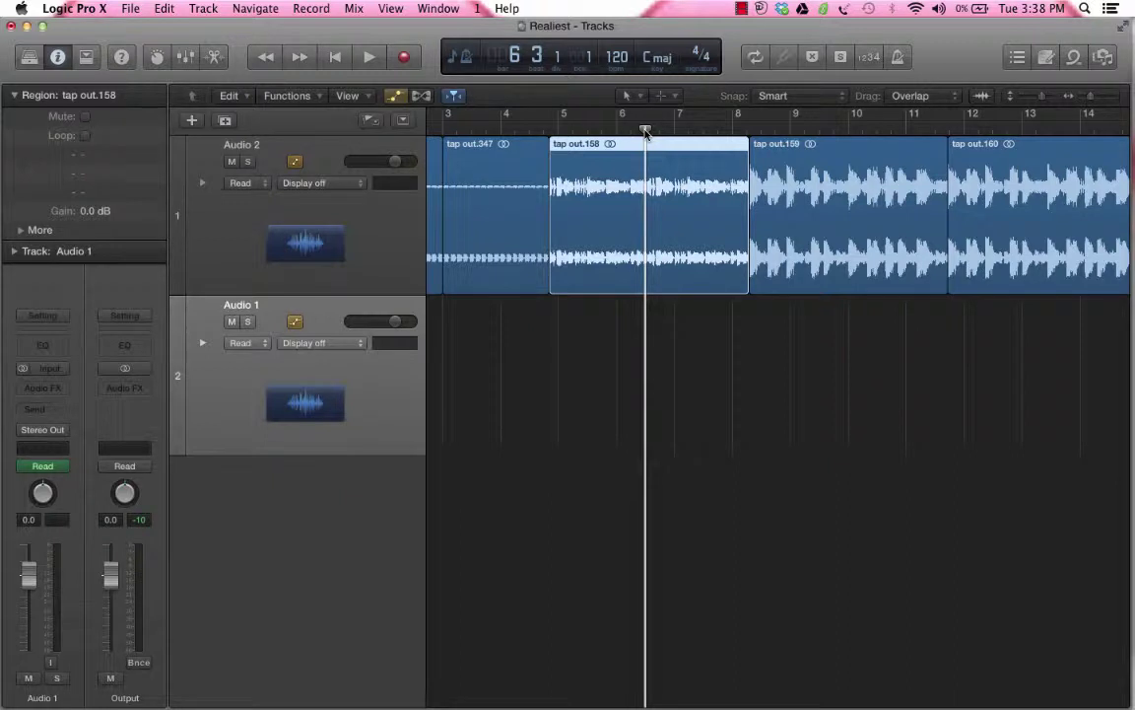
key(super+t)
drag(605, 140, 598, 331)
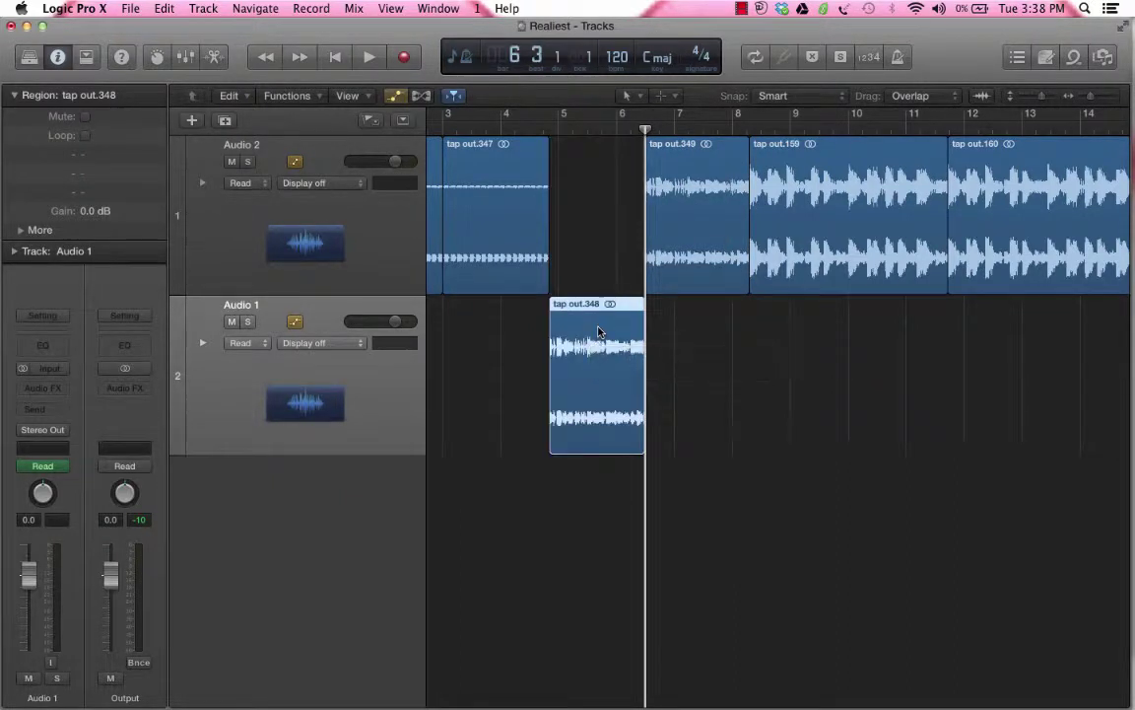
click(703, 185)
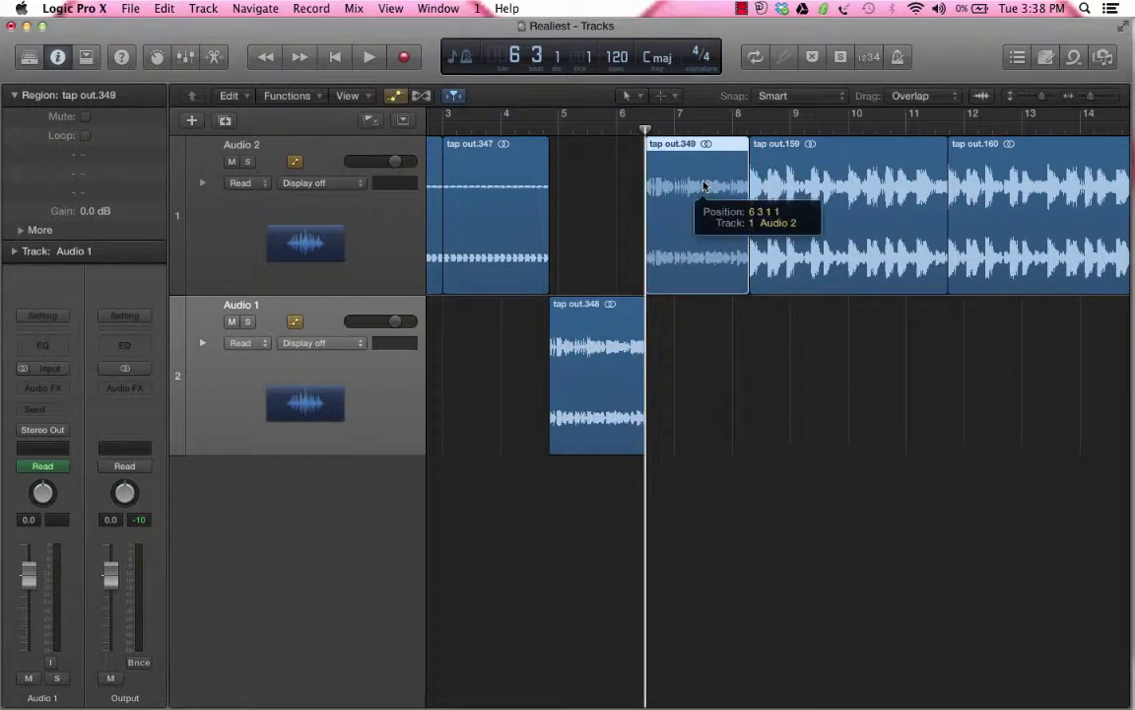
drag(704, 185, 695, 324)
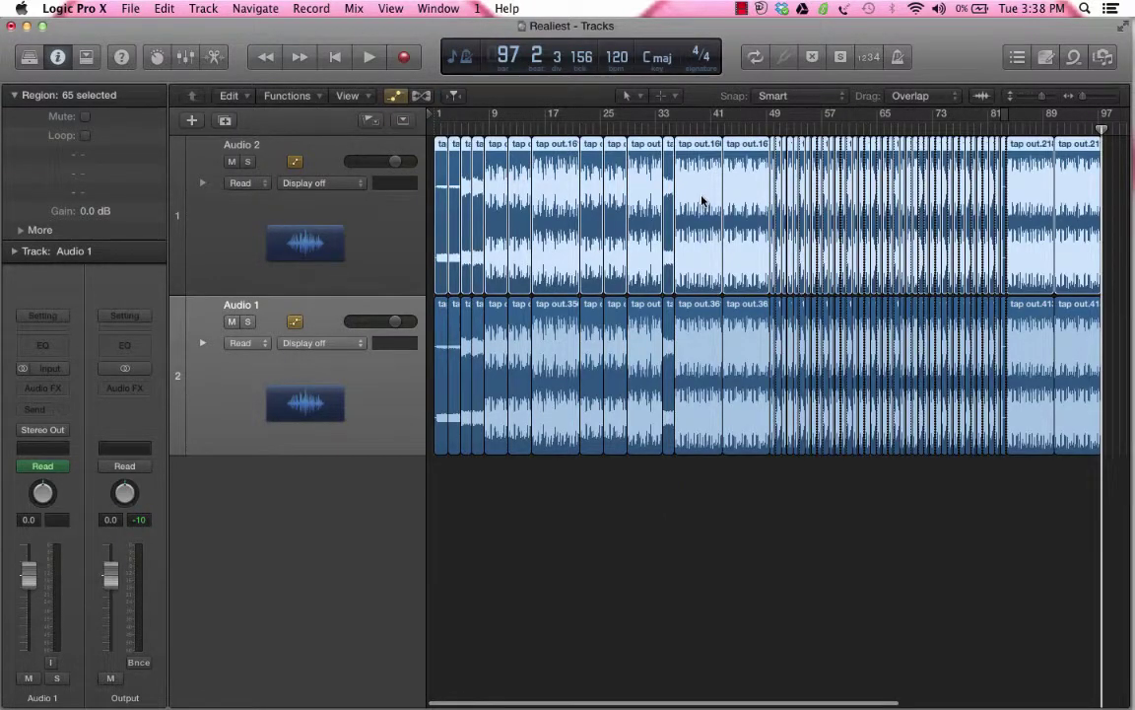
- Merge all the selected regions on the Audio 2 track into one region, creating a new audio file
right_click(703, 201)
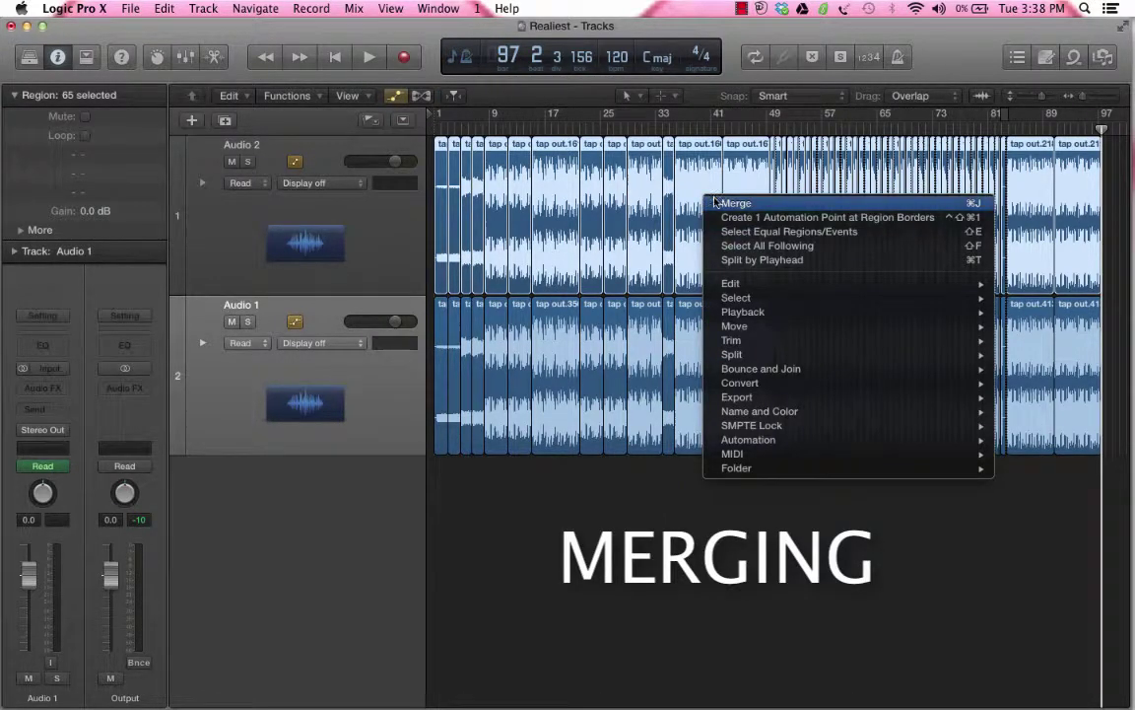
click(736, 204)
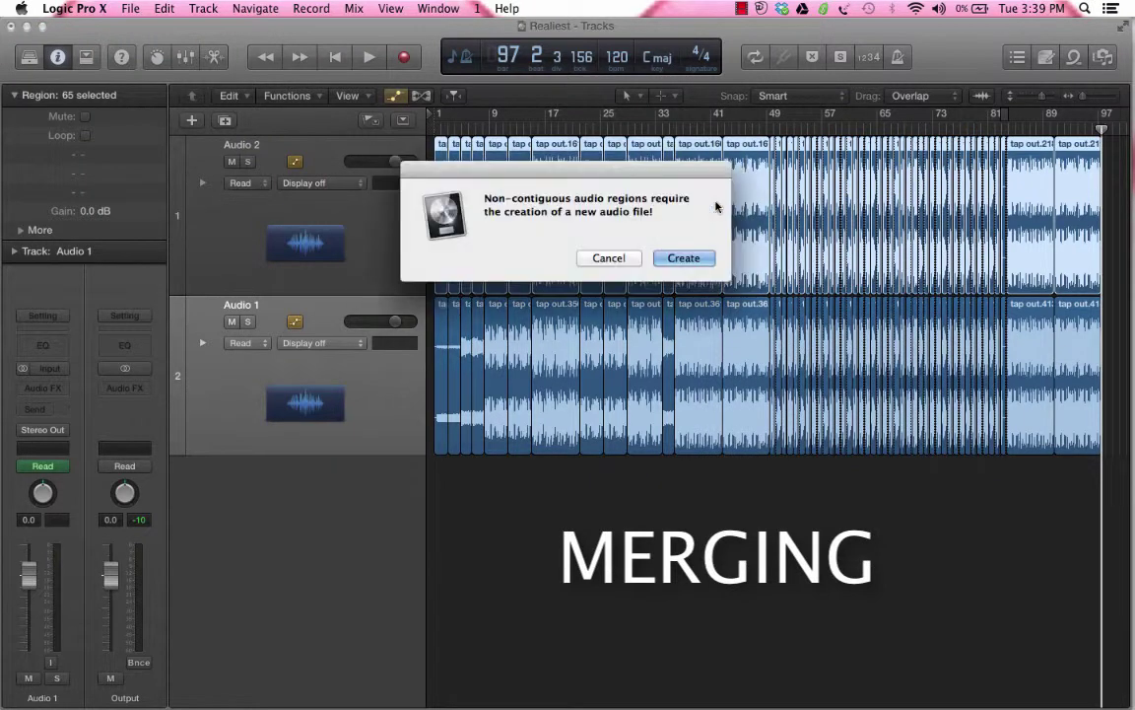
click(680, 259)
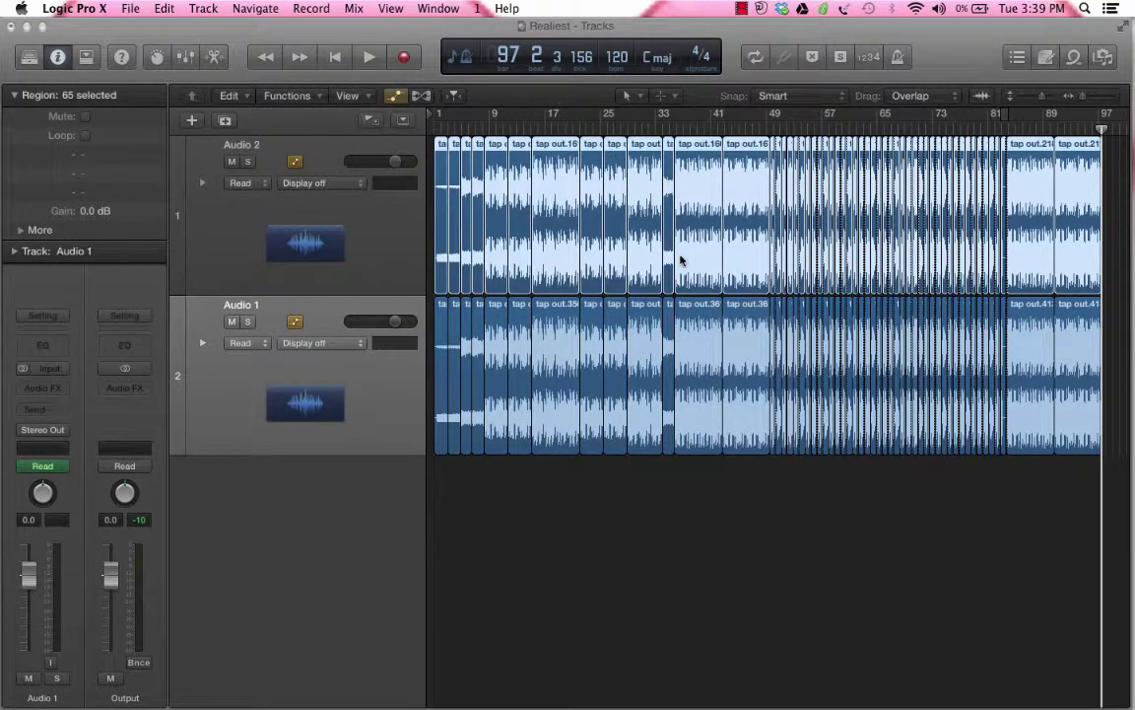
key(space)
- Compare the merged region on Audio 2 with the separate regions on Audio 1
key(super+Right)
key(super+Right)
key(super+Right)
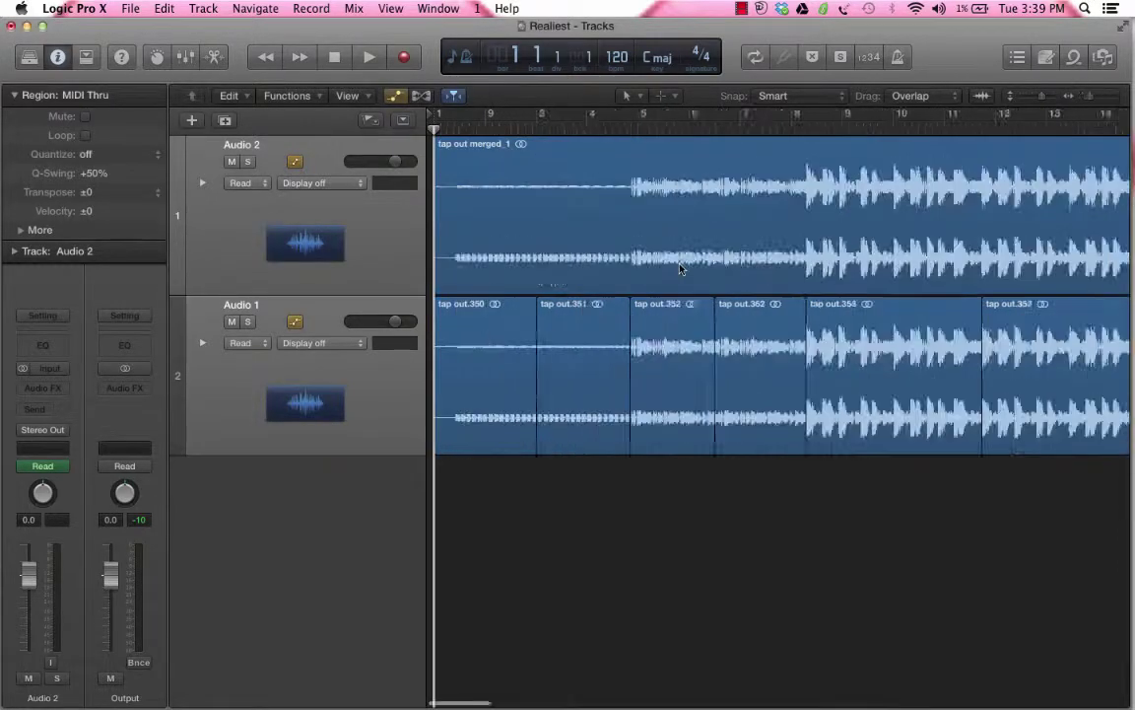
key(super+Left)
key(super+Left)
key(super+Left)
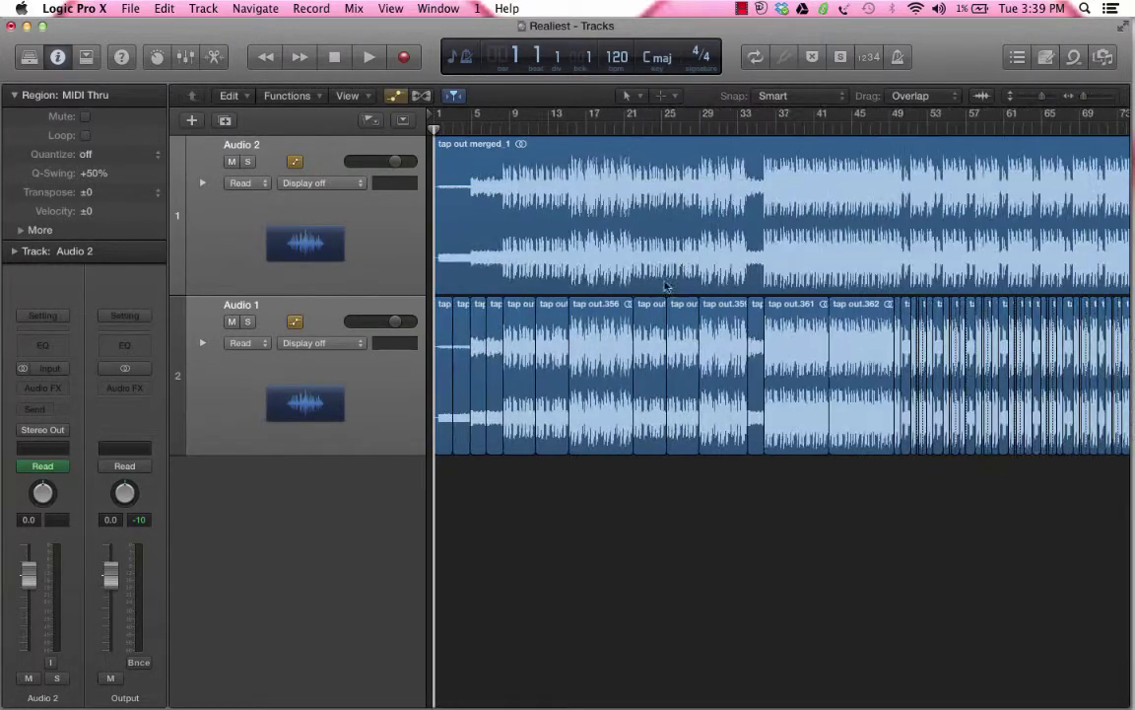
drag(487, 470, 562, 414)
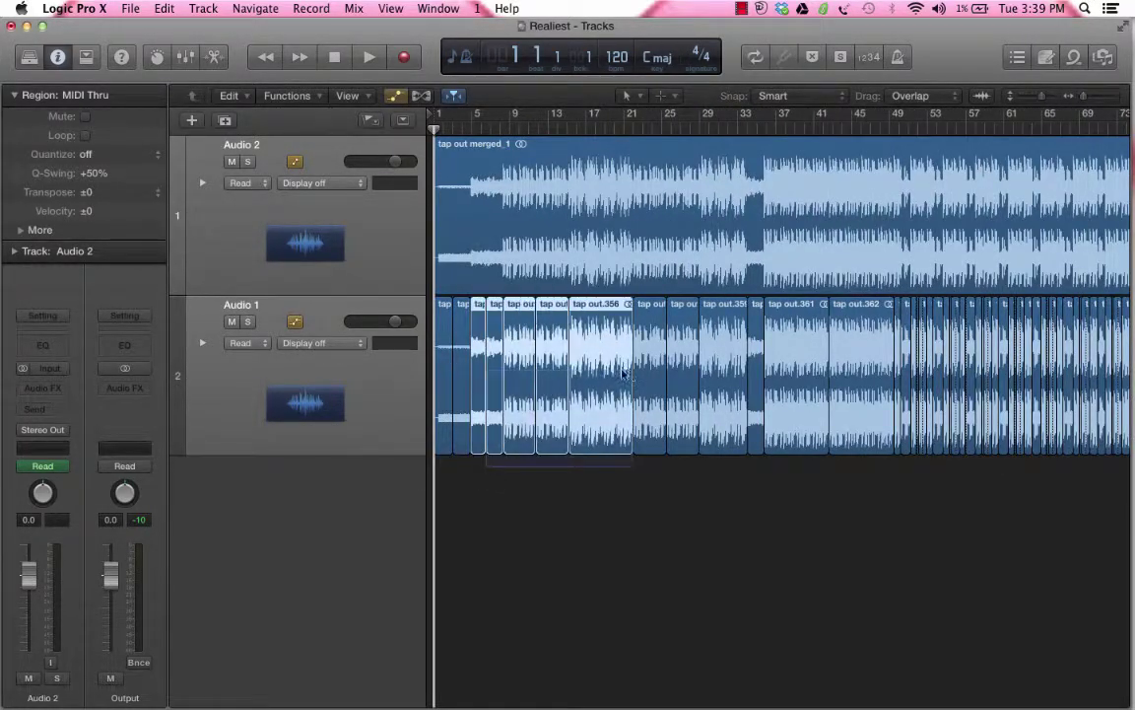
click(603, 471)
click(549, 213)
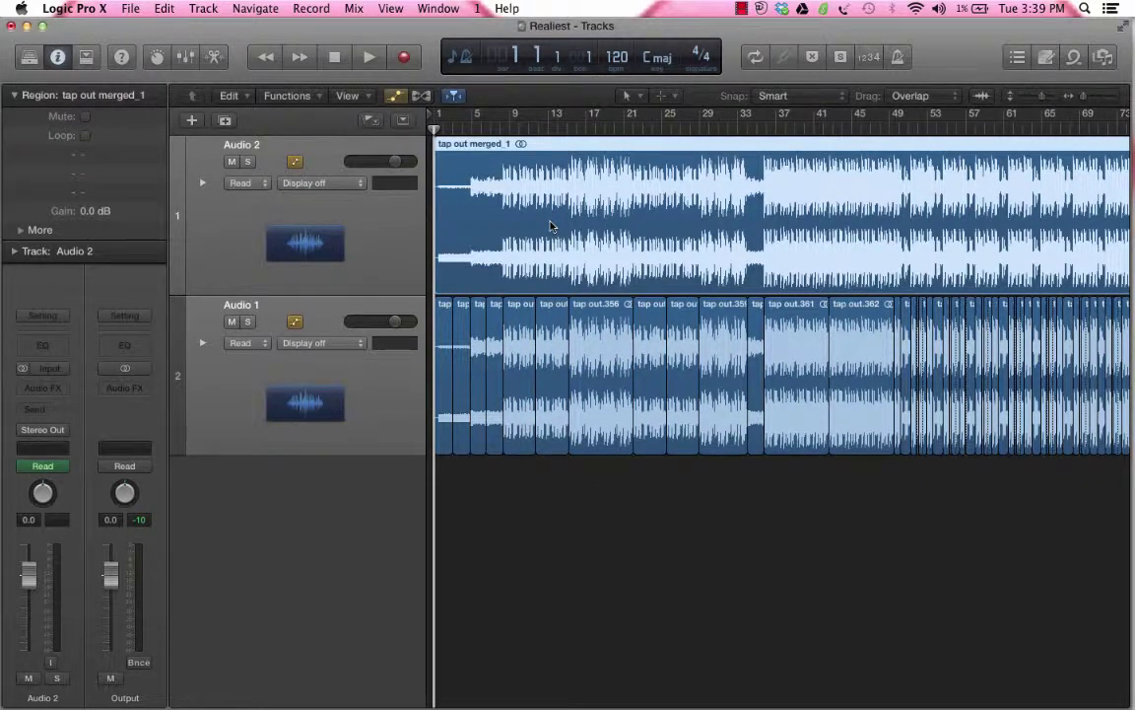
- Mute the Audio 2 track and play back the opening regions of the Audio 1 track
key(super+Right)
key(super+Right)
key(super+Right)
key(super+Right)
key(ctrl+m)
key(space)
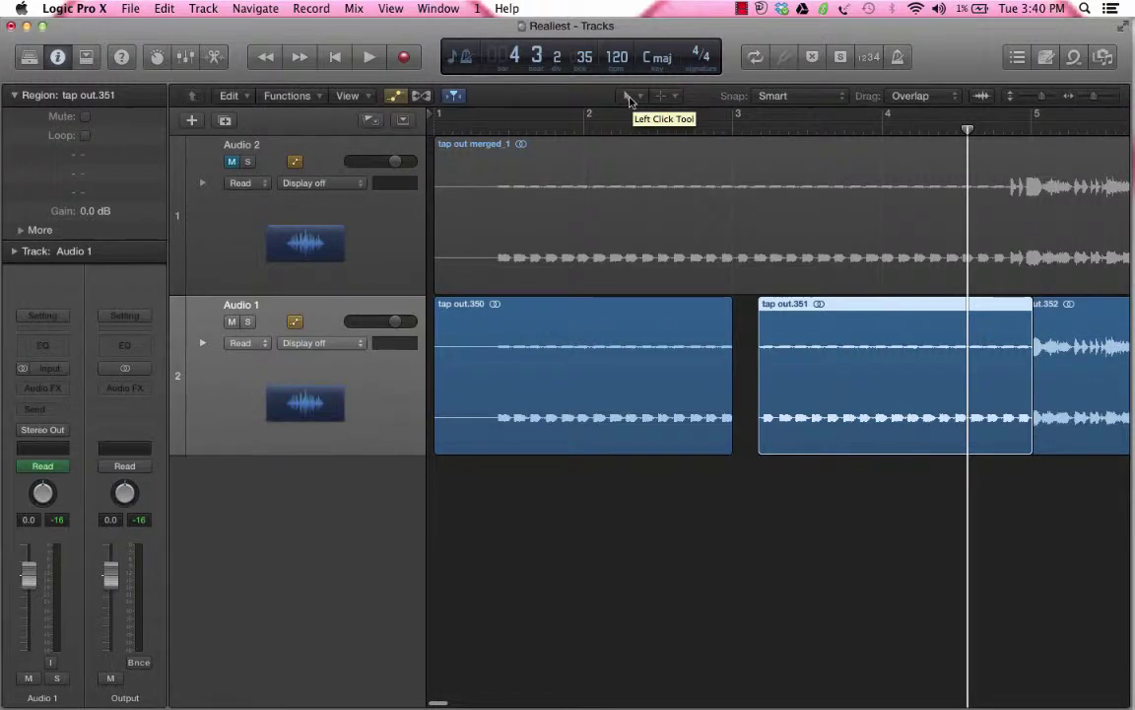
- Draw a crossfade over the gap between tap out.350 and tap out.351 with the Fade Tool, and move tap out.351 closer to tap out.350
click(631, 97)
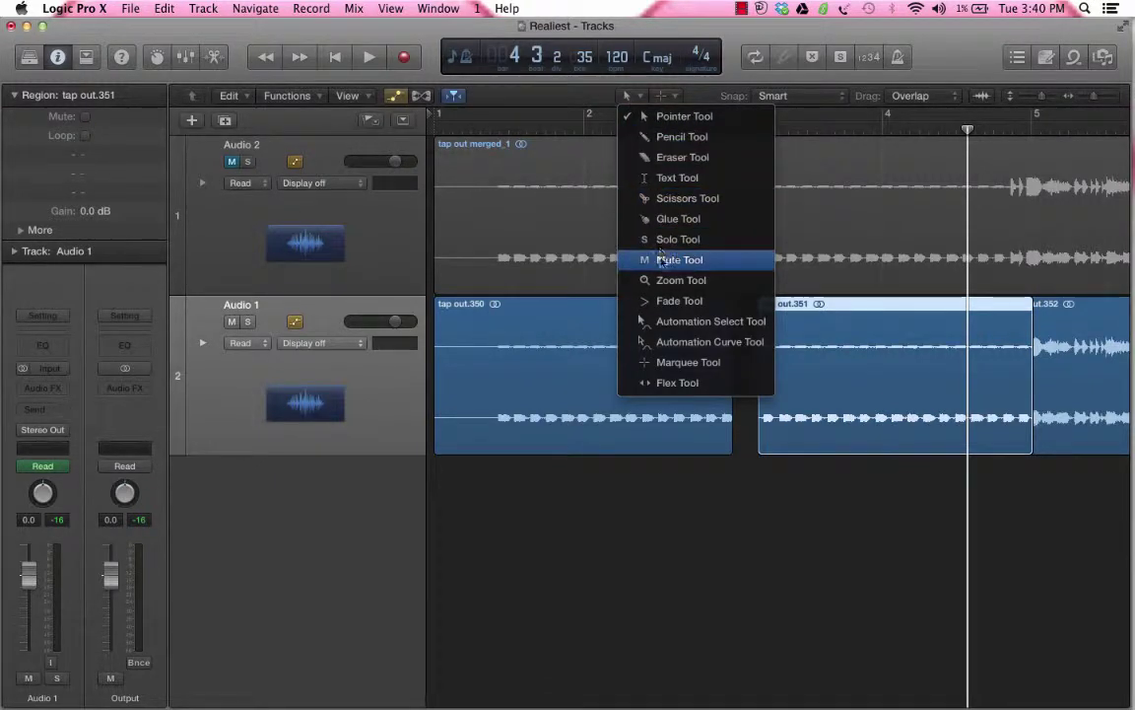
click(670, 302)
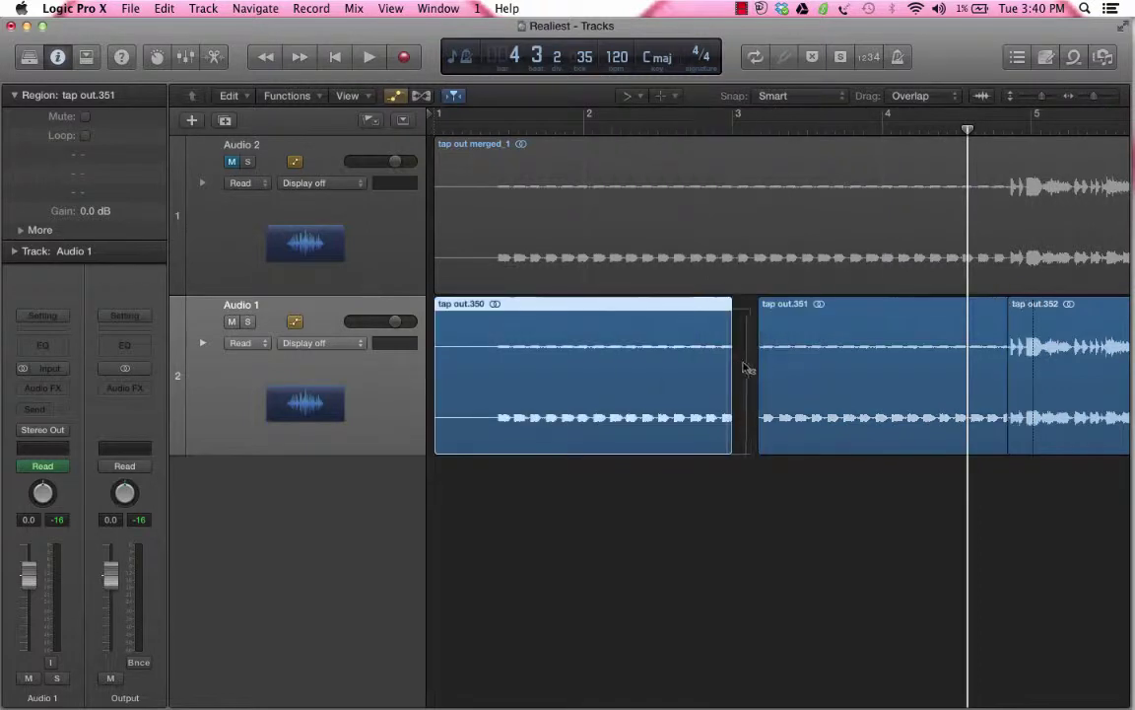
drag(775, 367, 775, 369)
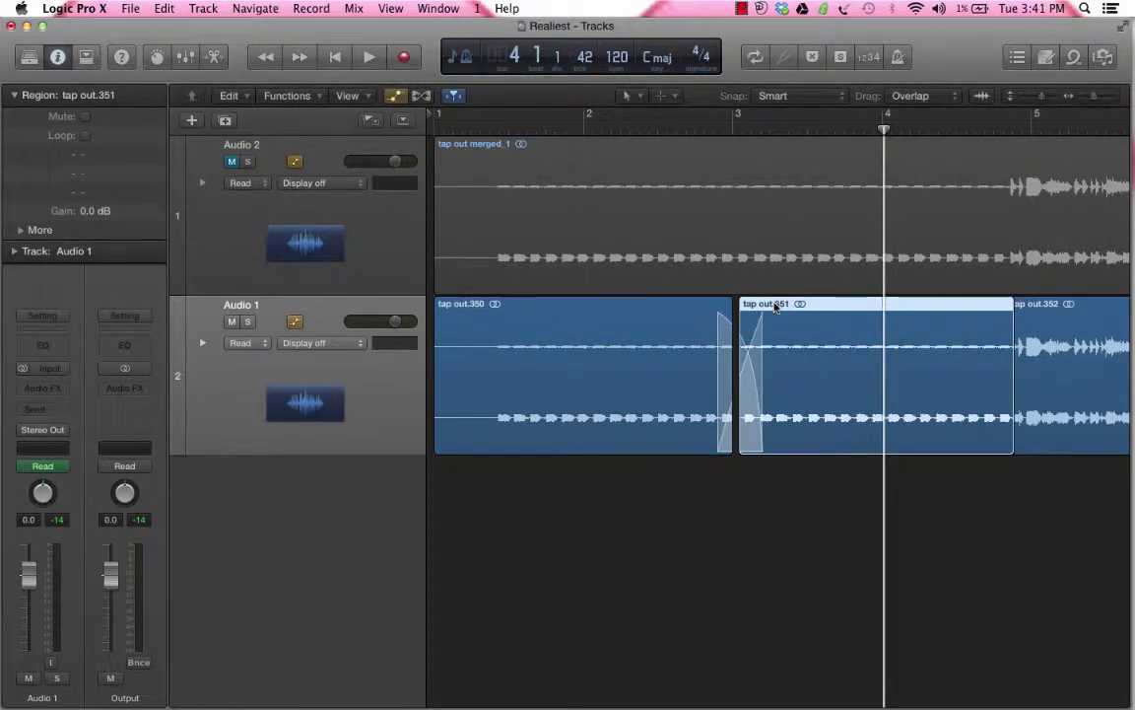
drag(775, 306, 775, 306)
drag(774, 306, 775, 306)
- Examine the crossfade junction between the tap out.350 and tap out.351 regions at close range
key(super+Right)
key(super+Right)
key(super+Right)
key(super+Right)
scroll(749, 365, left, 5)
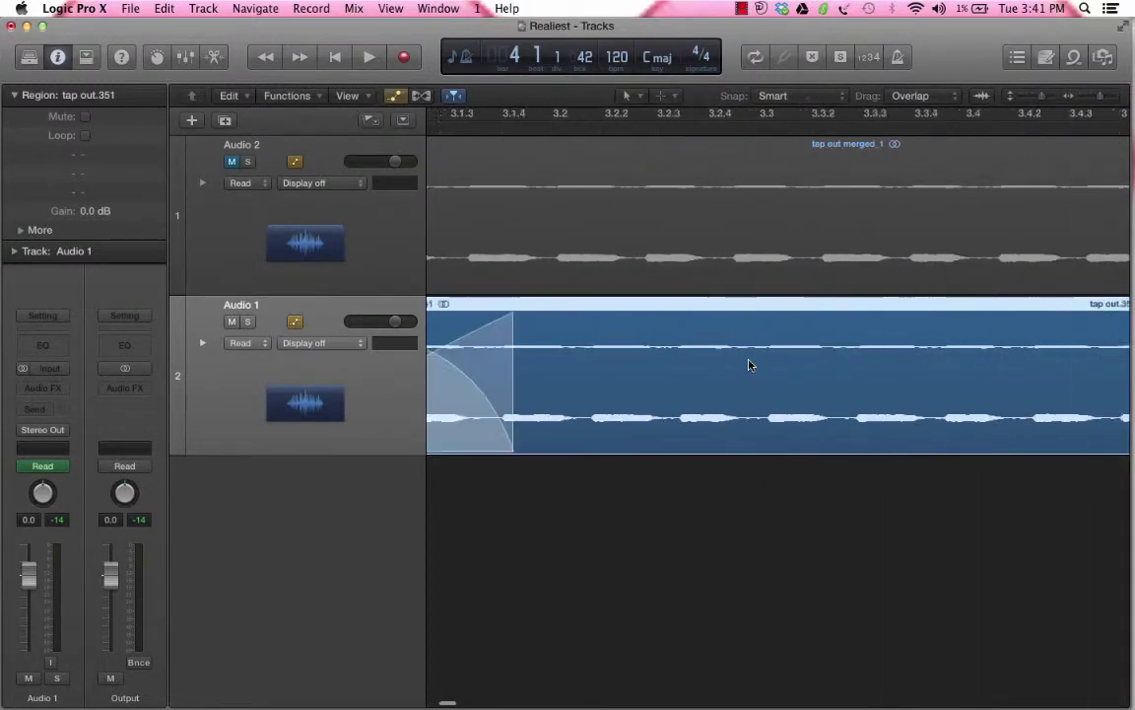
scroll(734, 335, right, 1)
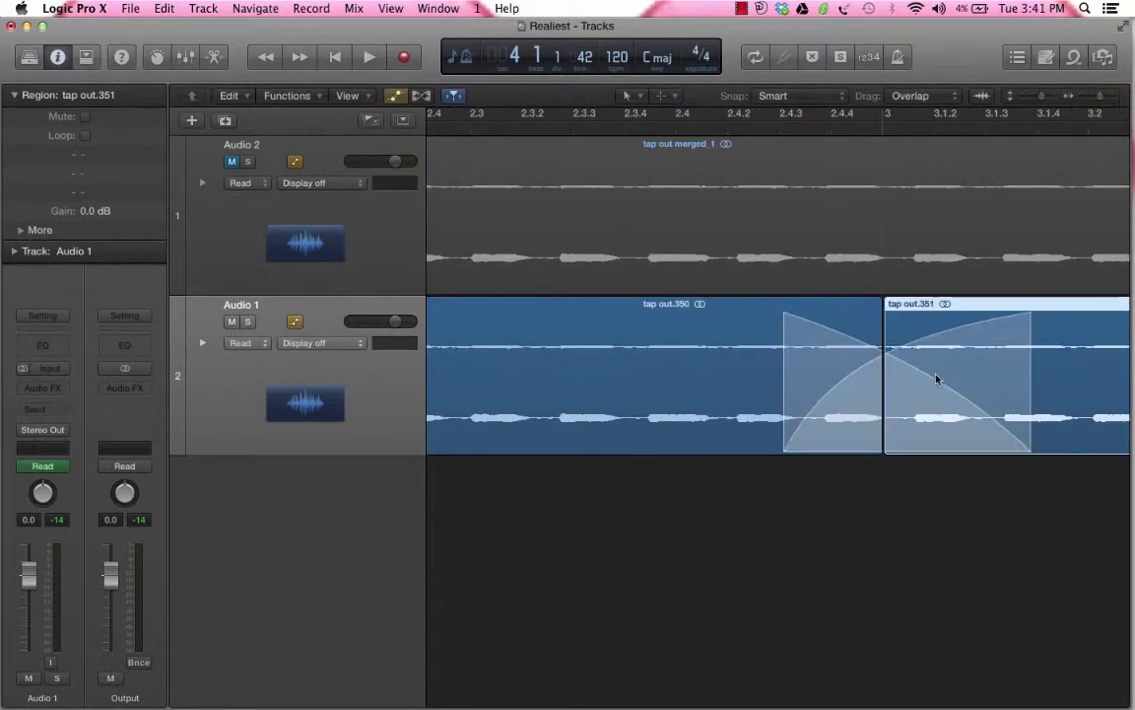
key(super+Right)
key(super+Right)
key(super+Right)
key(super+Right)
scroll(938, 373, left, 2)
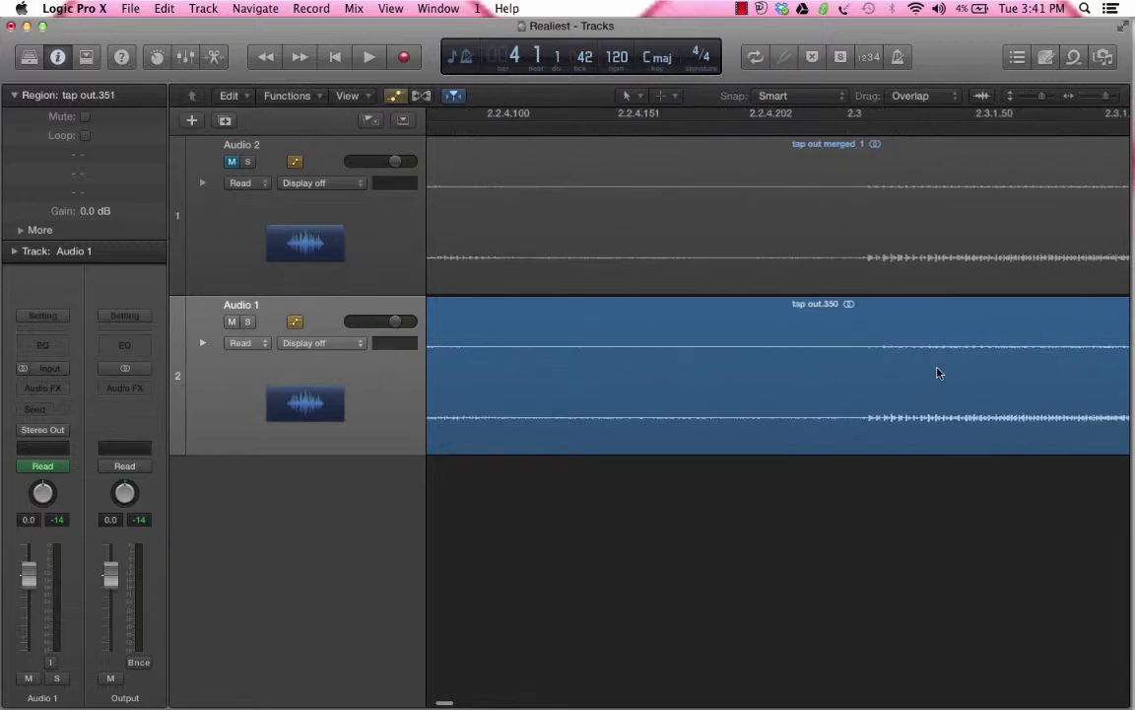
scroll(938, 373, right, 10)
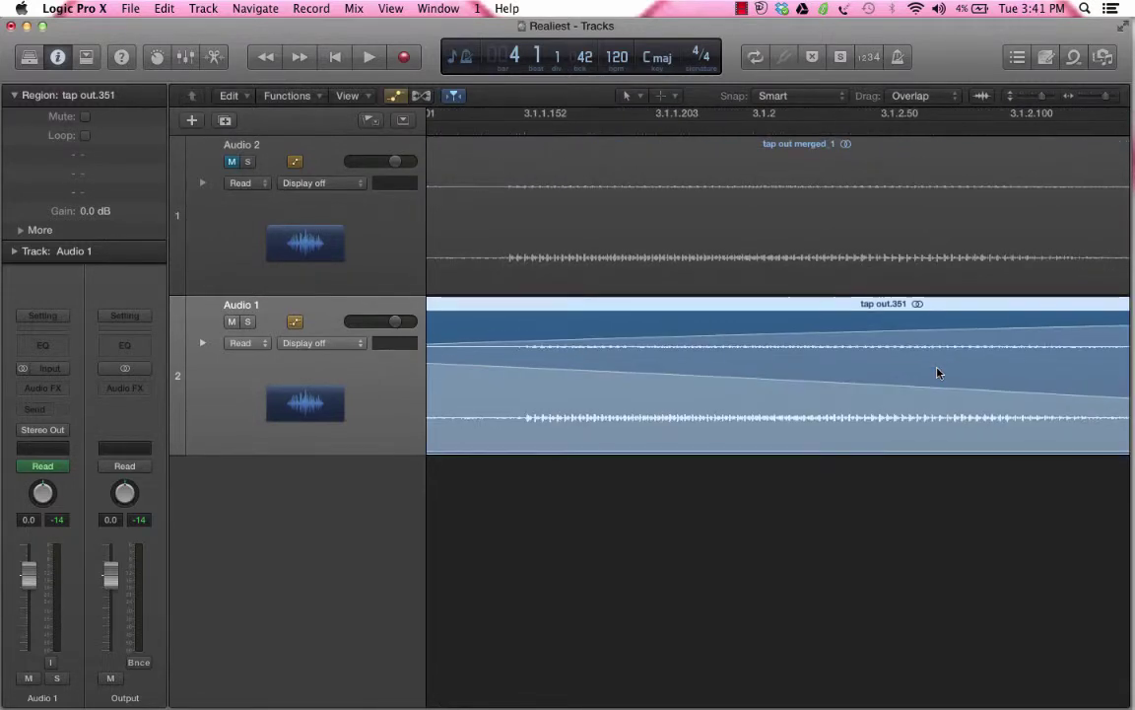
scroll(938, 372, left, 5)
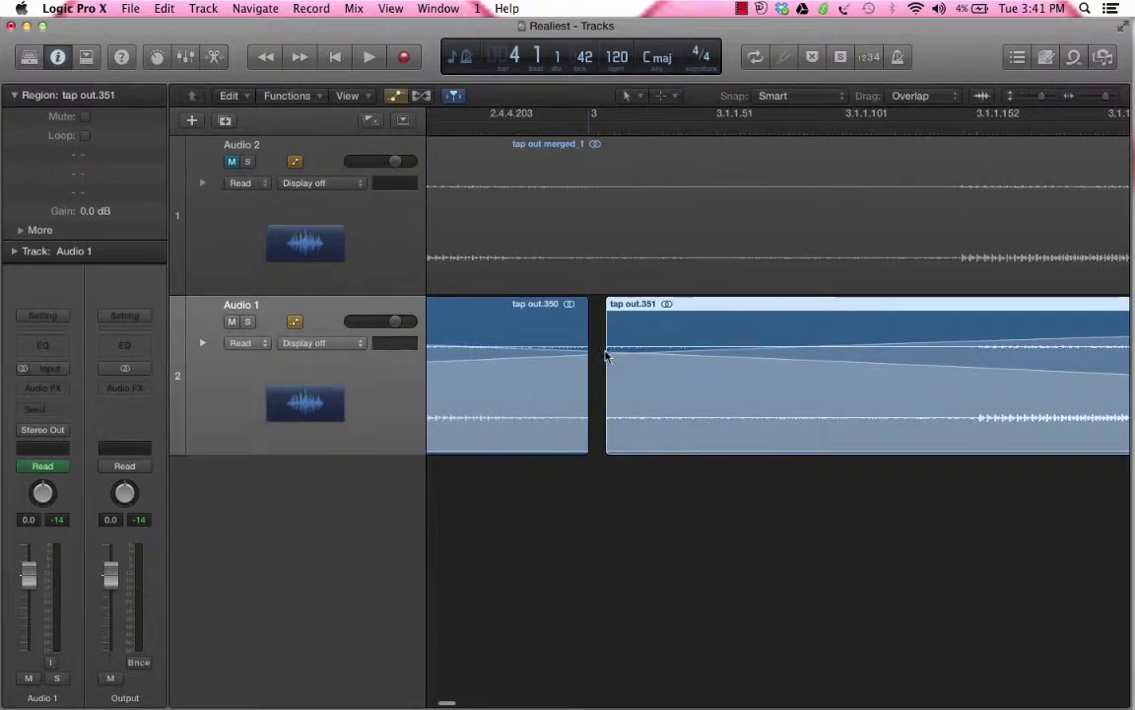
key(super+Left)
key(super+Left)
key(super+Left)
key(super+Left)
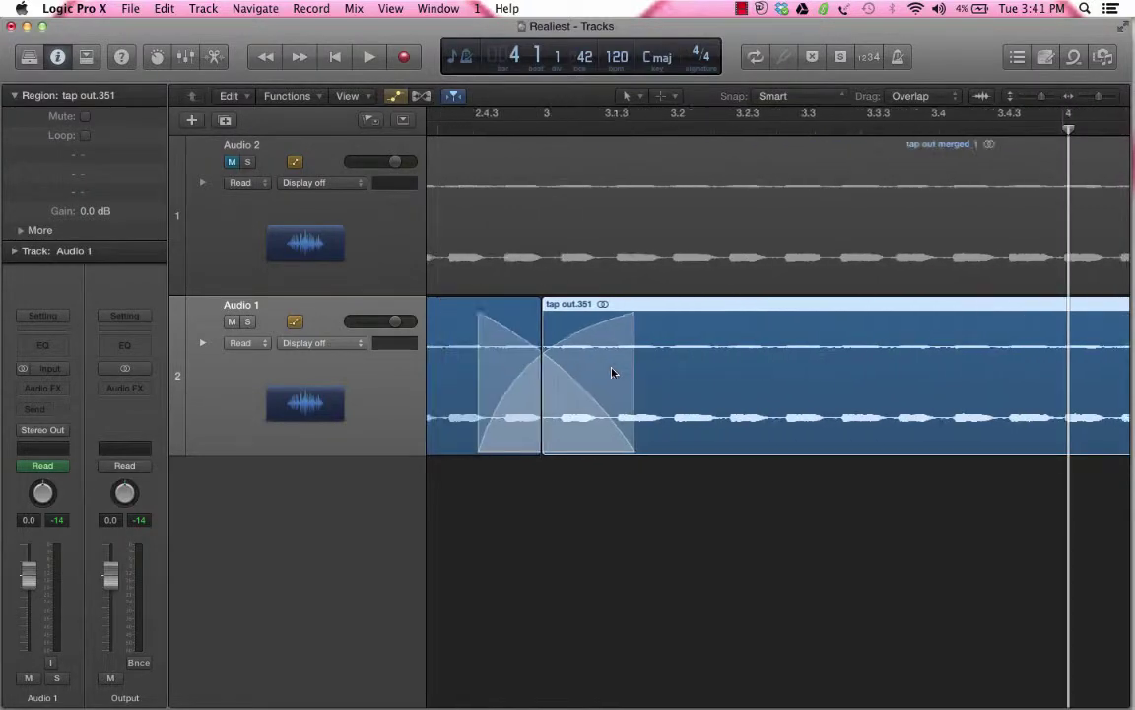
- Play back the crossfade from position 2 2 3 1, and return the playhead to the start of the project
scroll(611, 373, left, 2)
click(498, 129)
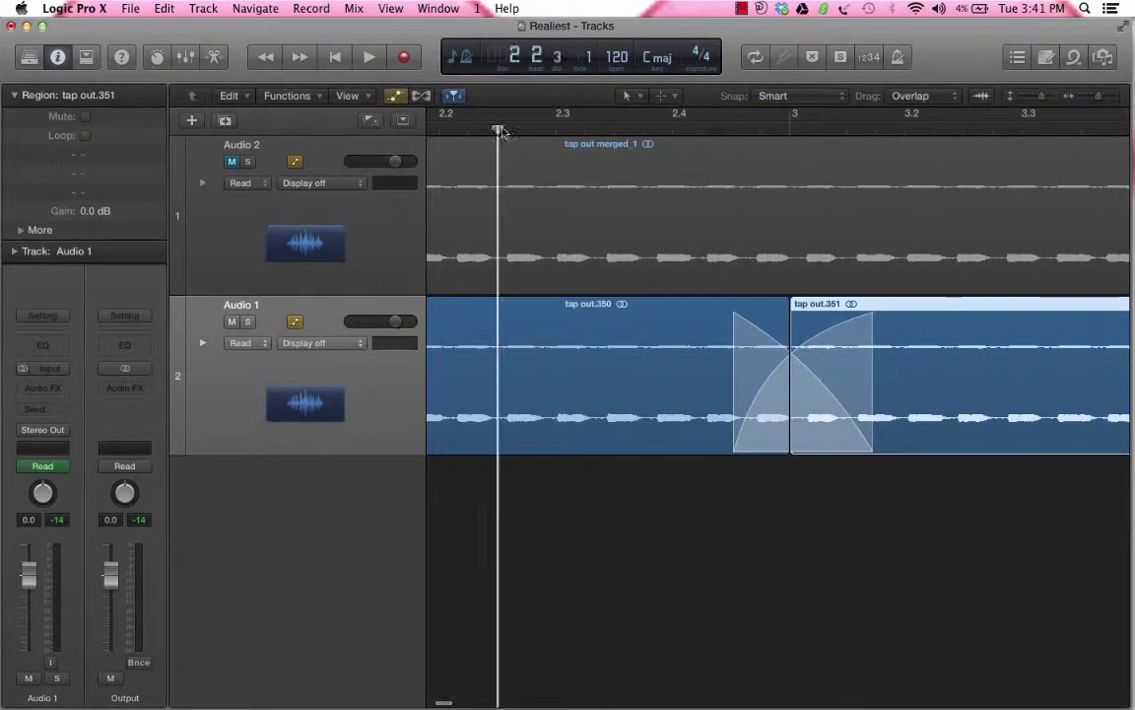
key(space)
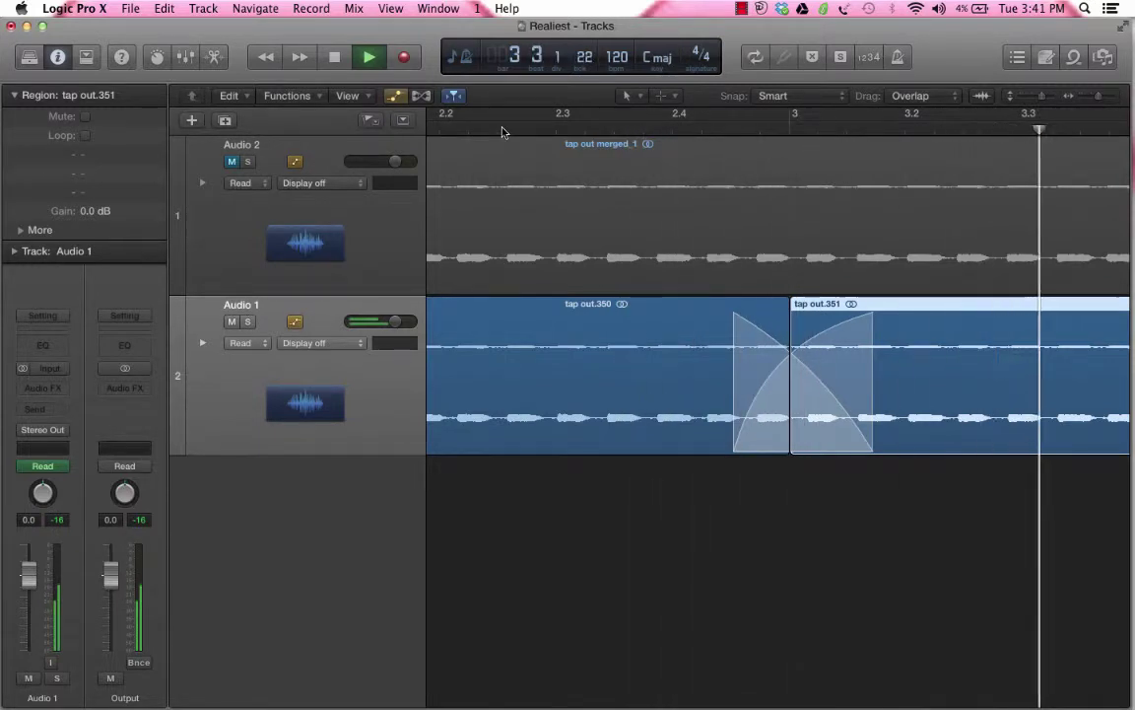
key(space)
key(Return)
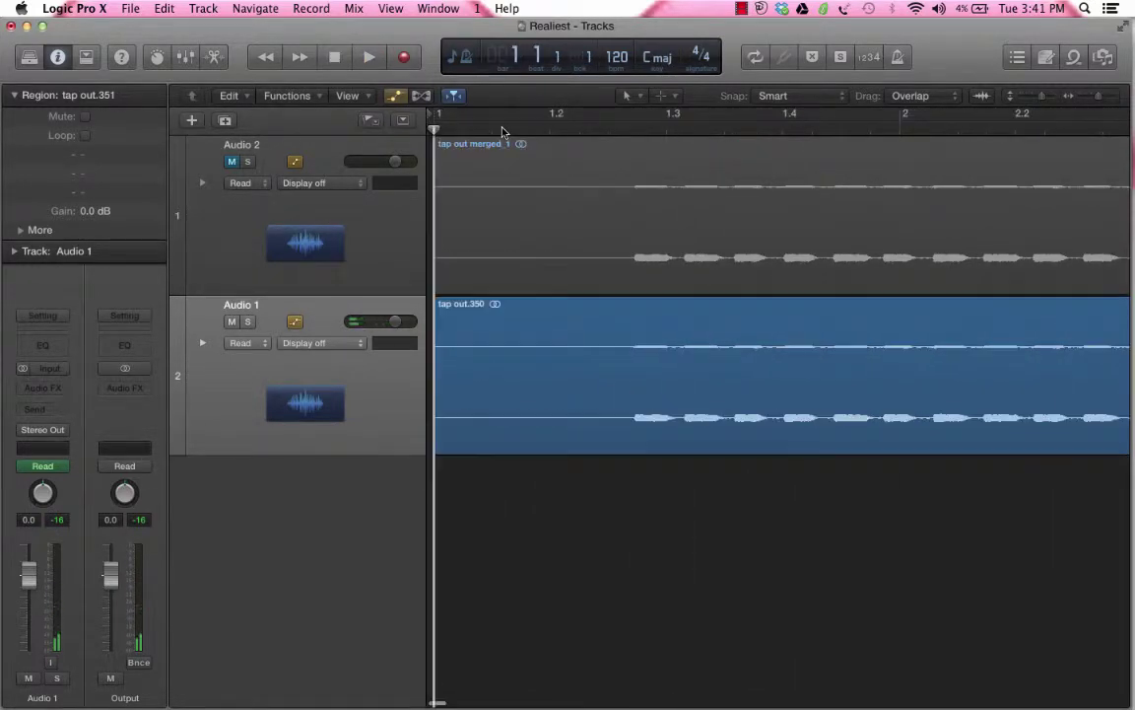
- Inspect the spacing between the two faded Audio 1 regions at bar 3 once more
scroll(690, 345, right, 10)
key(super+Right)
key(super+Right)
key(super+Right)
key(super+Right)
key(super+Right)
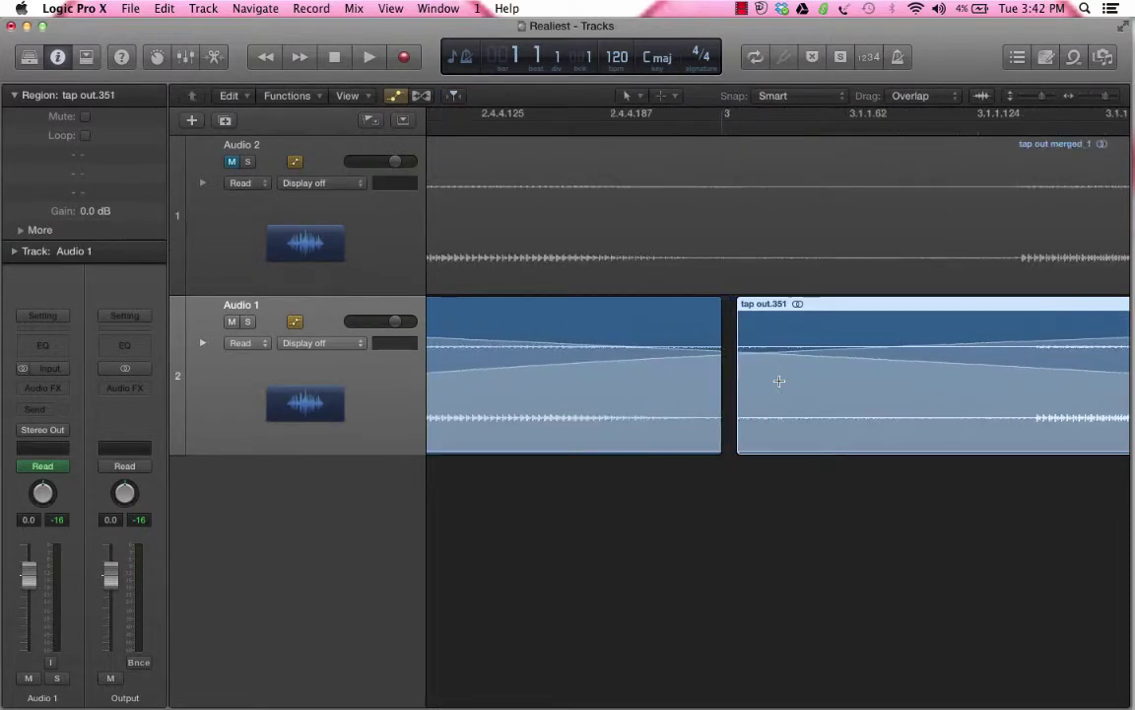
key(super+Left)
key(super+Left)
key(super+Left)
key(super+Left)
key(super+Left)
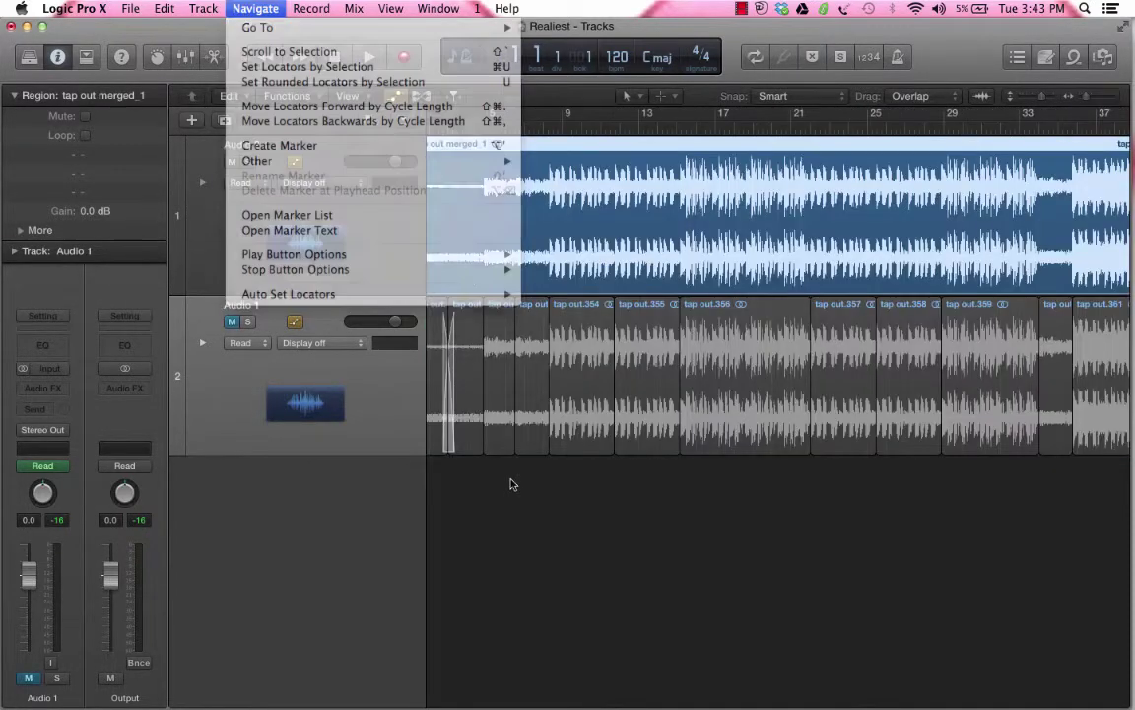
- Create a marker at the start of the project, and shorten the project end to where the audio regions finish
key(Escape)
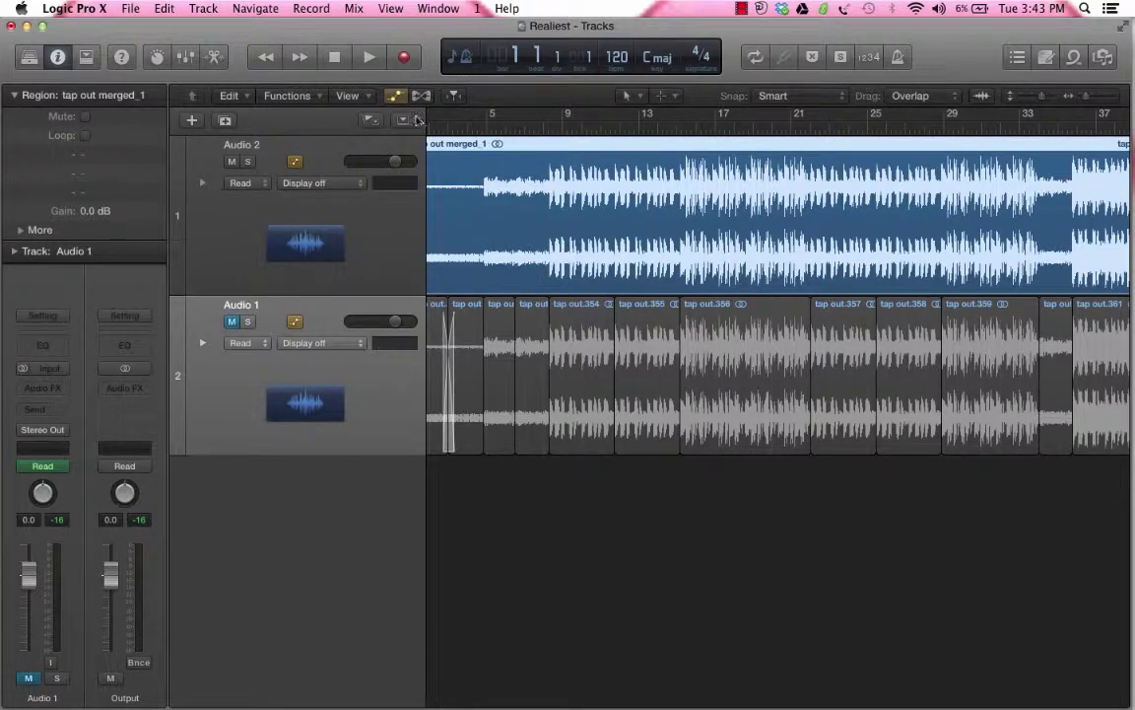
click(255, 8)
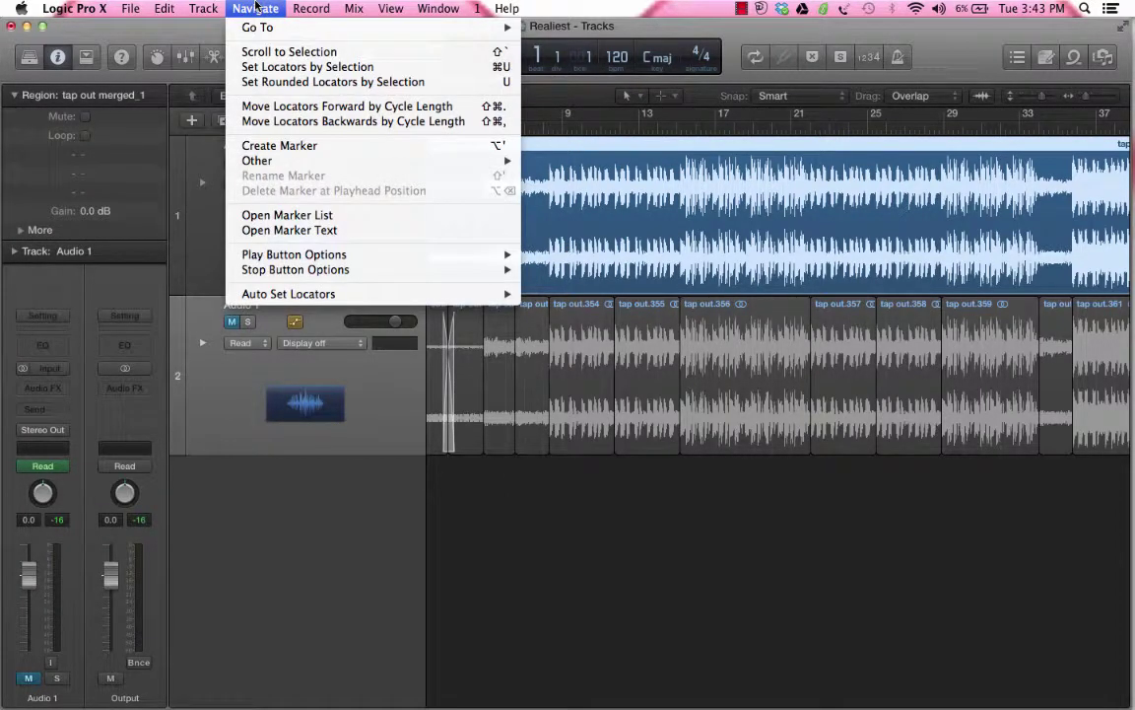
click(325, 148)
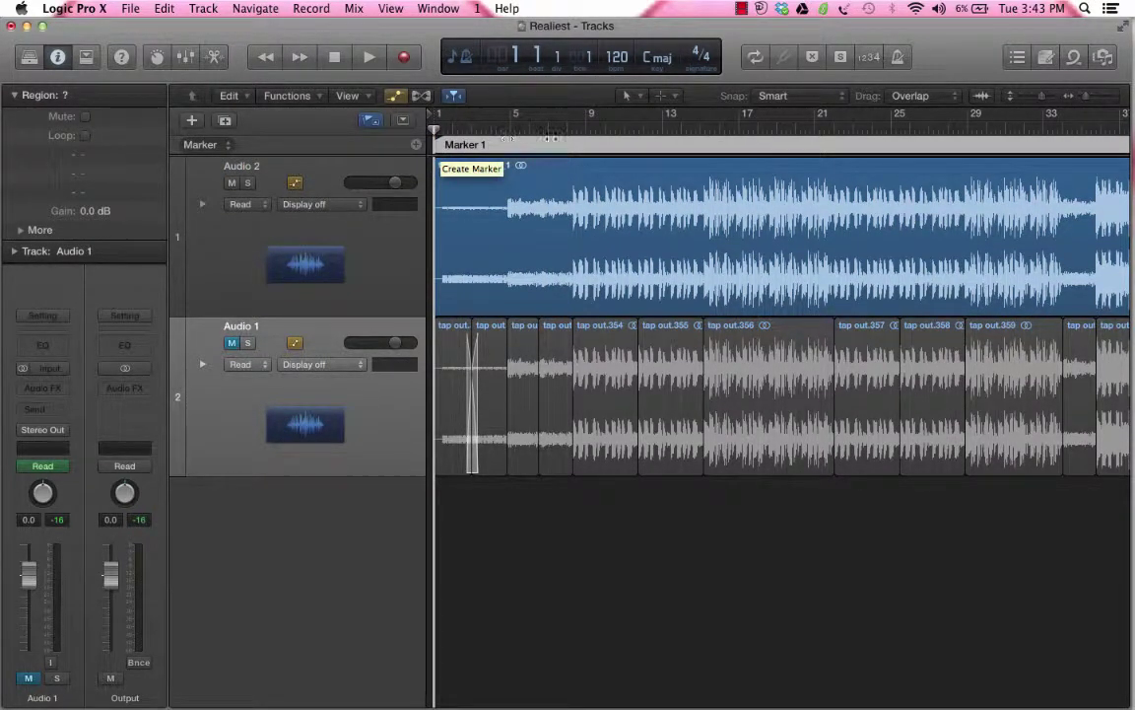
key(super+Left)
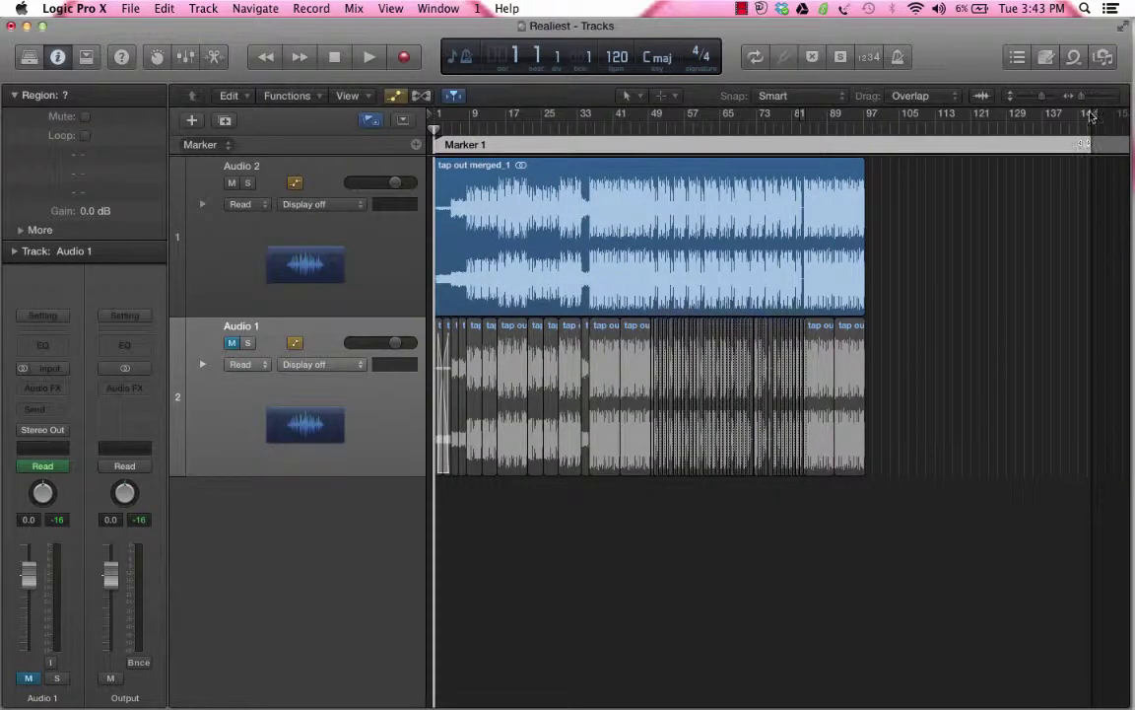
mouse_move(1093, 116)
mouse_down()
mouse_move(715, 128)
mouse_move(455, 153)
mouse_up()
- Rename the first marker as intro
click(460, 145)
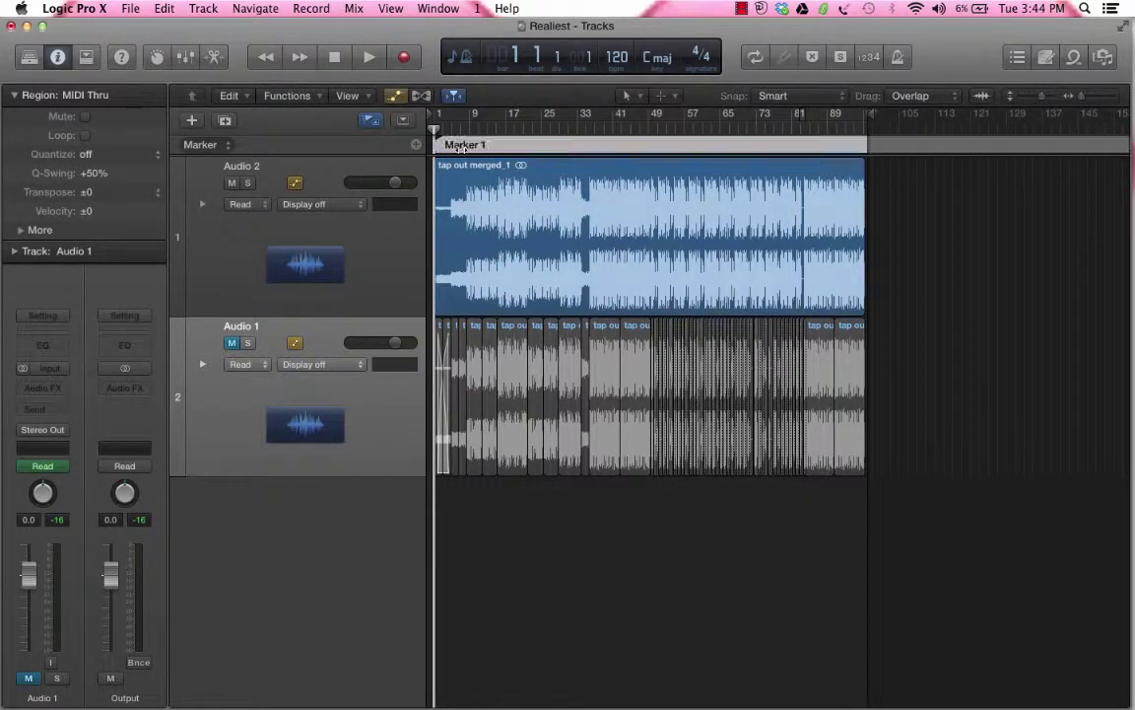
double_click(460, 146)
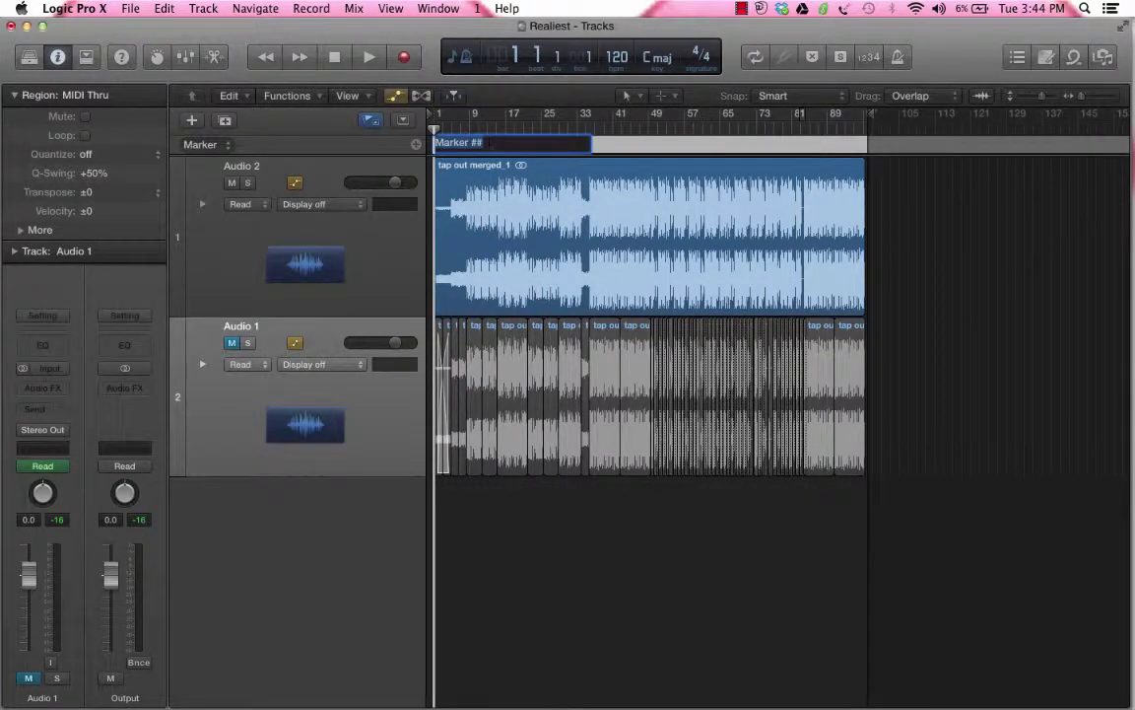
key(BackSpace)
key(Return)
- Add a second marker named vesre starting at about bar 11, and play the arrangement from the intro marker
mouse_move(512, 145)
mouse_down()
mouse_move(868, 146)
mouse_move(721, 145)
mouse_move(788, 146)
mouse_up()
double_click(560, 143)
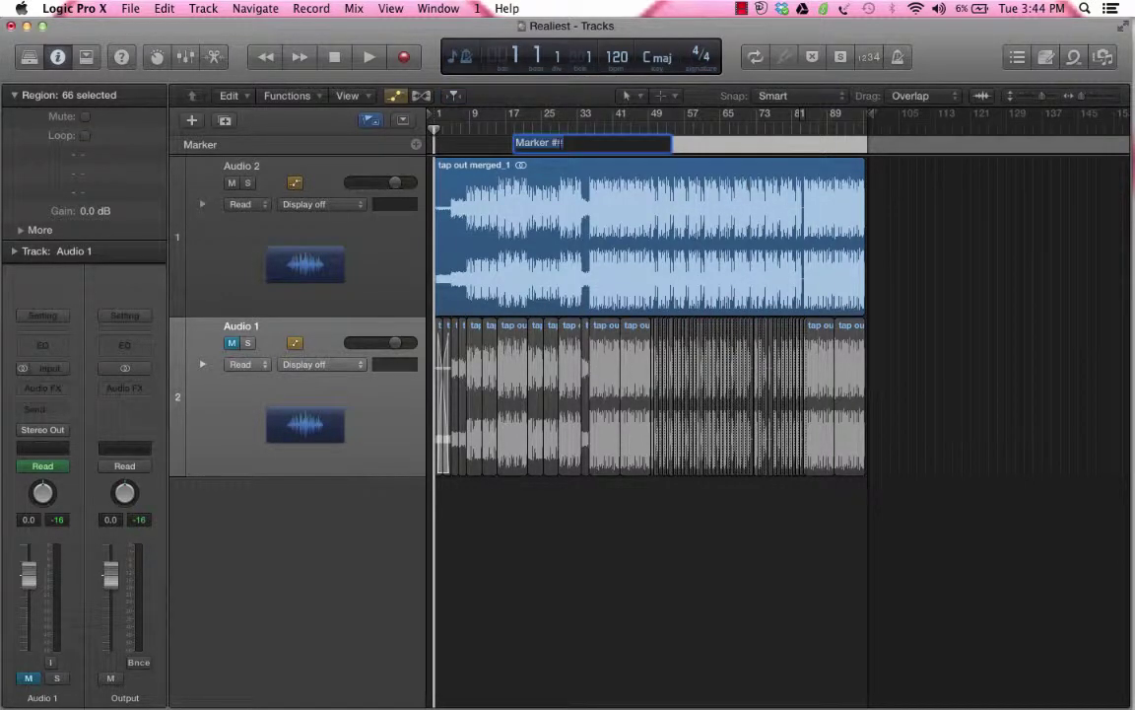
key(BackSpace)
text(vesre)
key(Return)
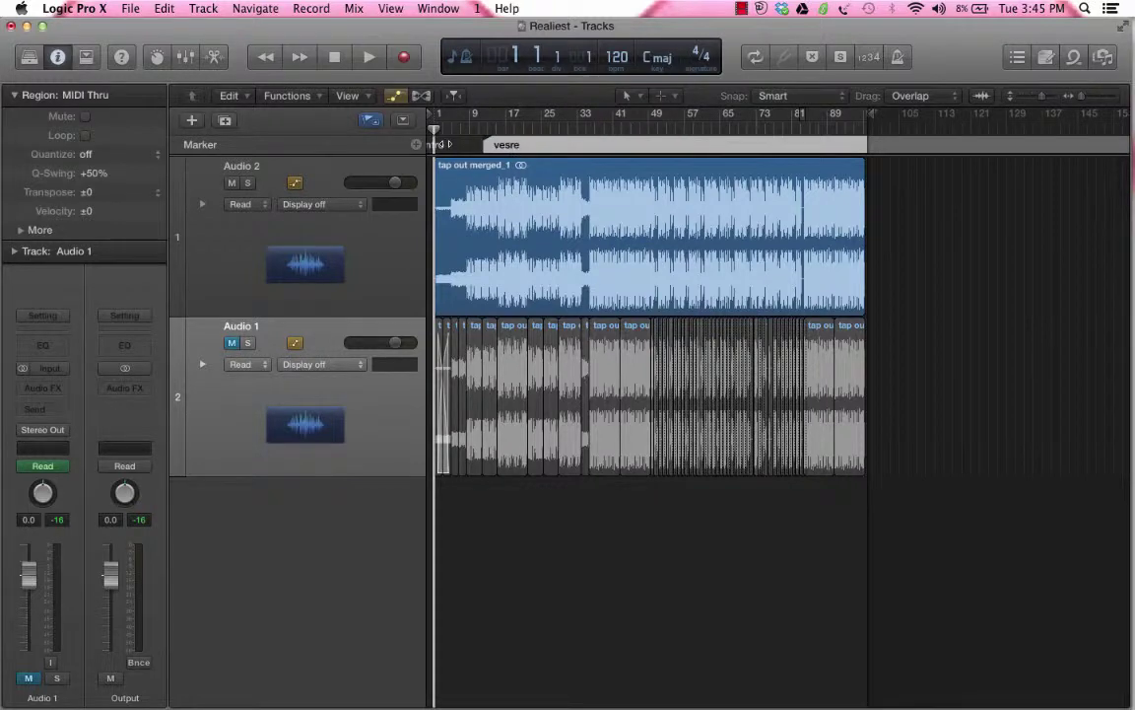
mouse_move(469, 144)
mouse_down()
mouse_move(453, 144)
mouse_move(465, 144)
mouse_up()
key(space)
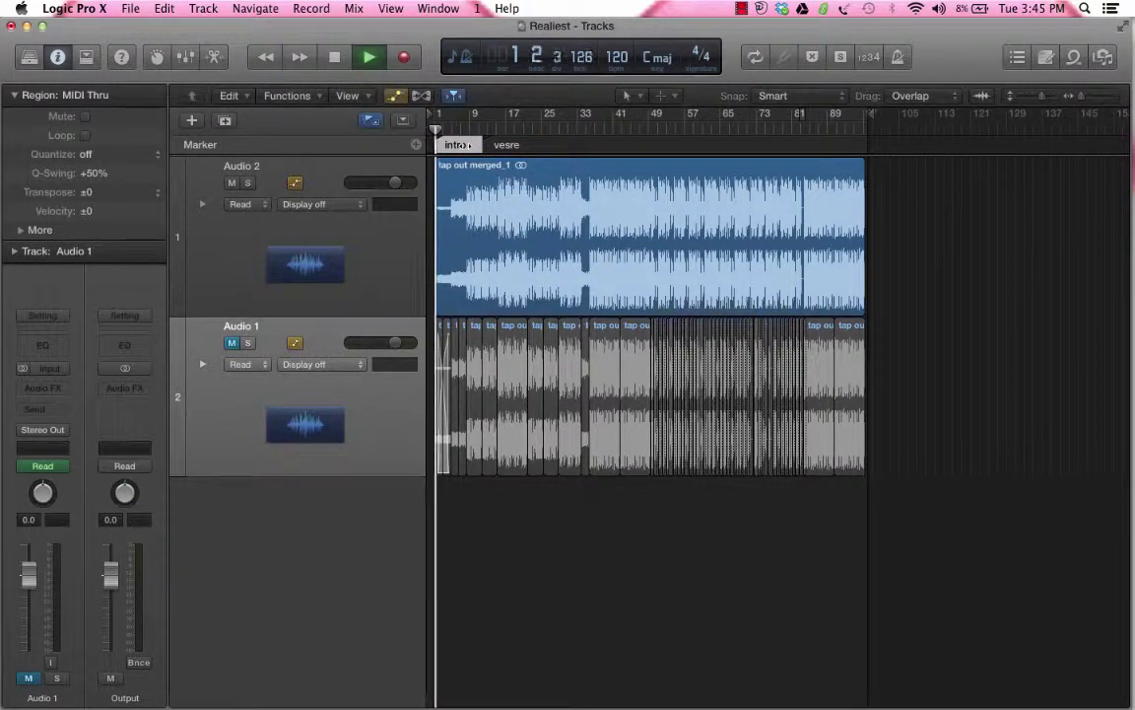